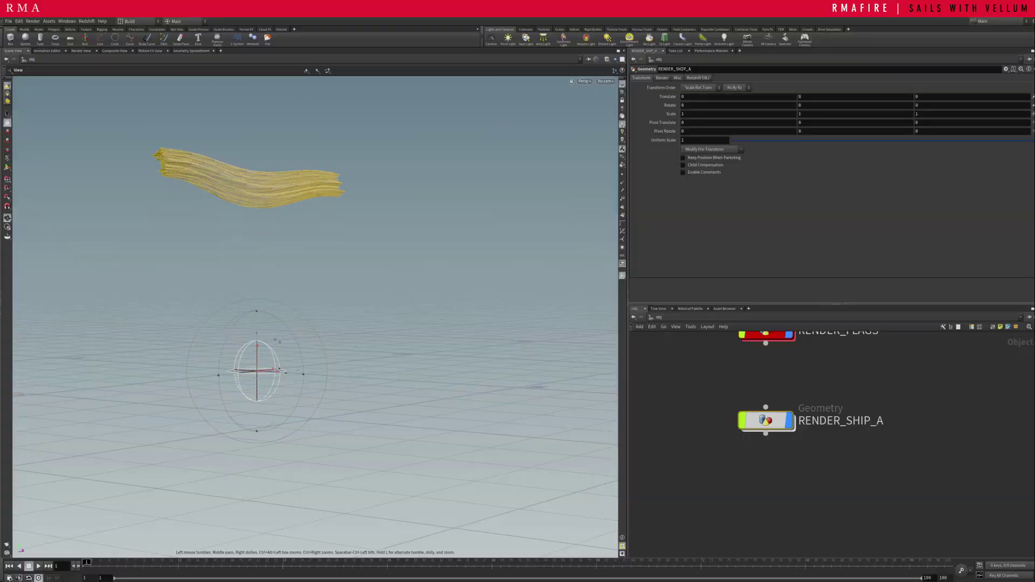
# Open the RENDER_SHIP_A geometry network at the line3 node that starts the sail's node chain
pyautogui.keyDown('alt'); pyautogui.moveTo(302, 302); pyautogui.dragTo(319, 319, button='middle'); pyautogui.keyUp('alt')
pyautogui.keyDown('alt'); pyautogui.moveTo(319, 320); pyautogui.dragTo(304, 323); pyautogui.keyUp('alt')
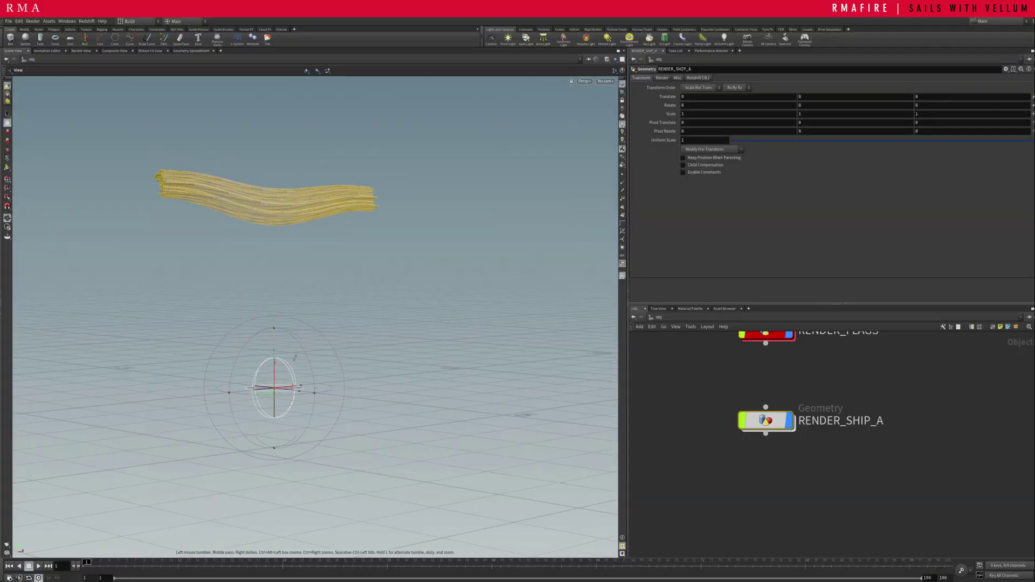
pyautogui.keyDown('alt'); pyautogui.moveTo(305, 324); pyautogui.dragTo(348, 322, button='middle'); pyautogui.keyUp('alt')
pyautogui.keyDown('alt'); pyautogui.moveTo(348, 322); pyautogui.dragTo(367, 320); pyautogui.keyUp('alt')
pyautogui.moveTo(682, 375); pyautogui.dragTo(930, 479)
pyautogui.moveTo(767, 422); pyautogui.dragTo(766, 427)
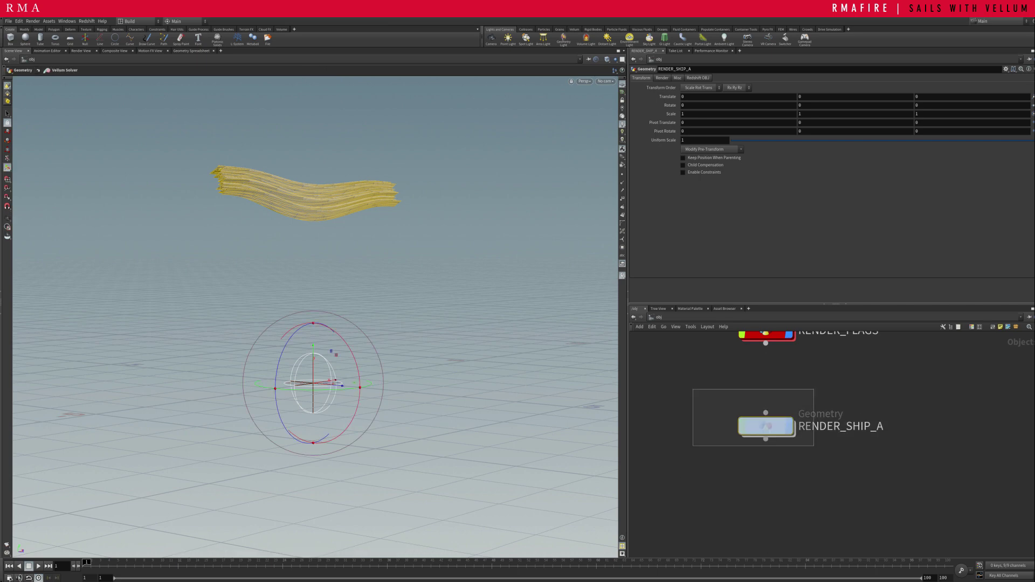
pyautogui.doubleClick(766, 426)
pyautogui.scroll(-10, 803, 453)
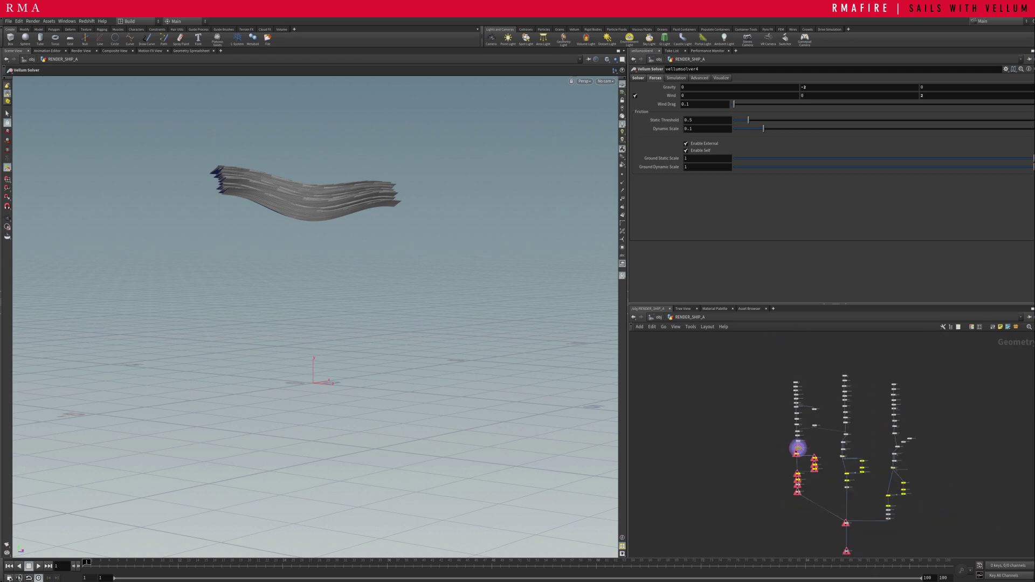
pyautogui.scroll(6, 798, 447)
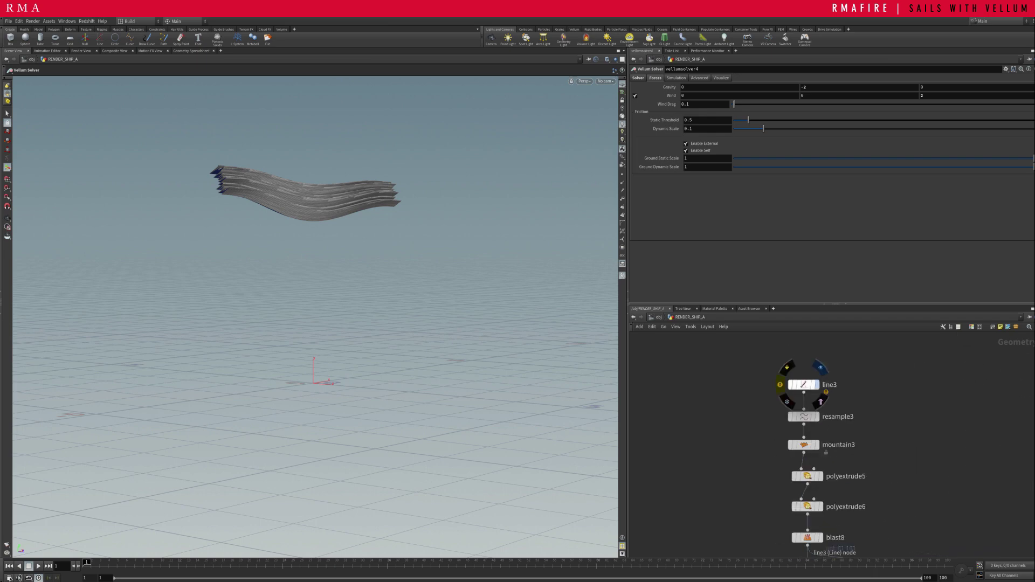
# Display the line3 node's output and shorten the line to a length of about 1.51
pyautogui.click(816, 385)
pyautogui.moveTo(884, 394); pyautogui.dragTo(816, 385)
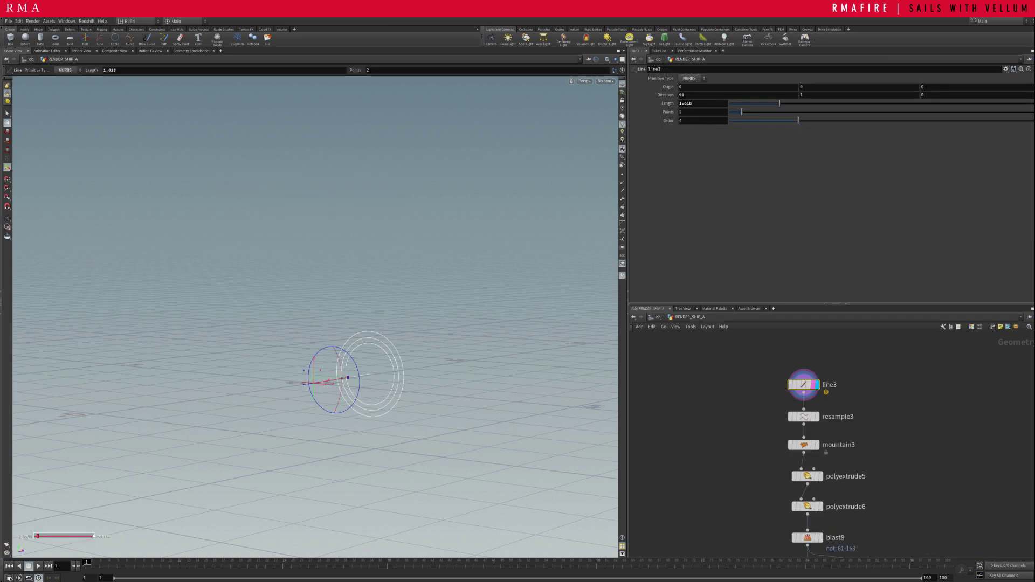
pyautogui.scroll(5, 323, 372)
pyautogui.keyDown('alt'); pyautogui.moveTo(324, 302); pyautogui.dragTo(345, 356); pyautogui.keyUp('alt')
pyautogui.scroll(4, 372, 332)
pyautogui.keyDown('alt'); pyautogui.moveTo(372, 332); pyautogui.dragTo(344, 396, button='middle'); pyautogui.keyUp('alt')
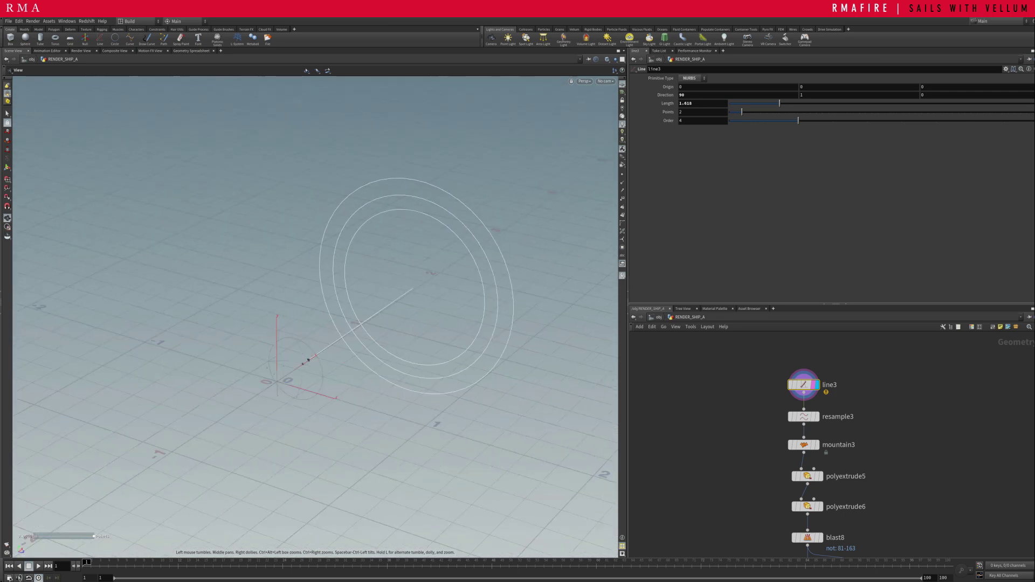
pyautogui.scroll(3, 353, 441)
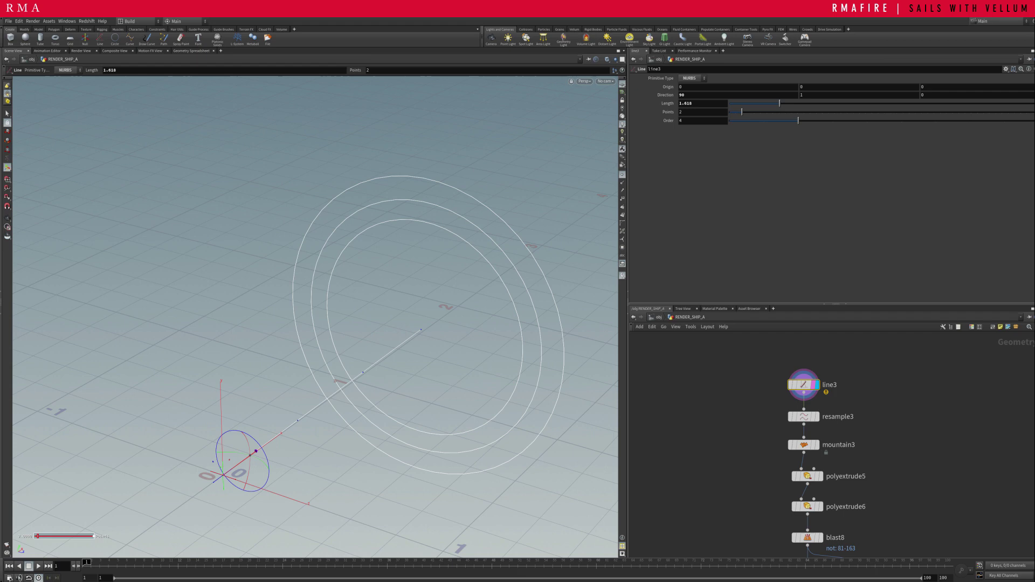
pyautogui.keyDown('alt'); pyautogui.moveTo(344, 396); pyautogui.dragTo(296, 383); pyautogui.keyUp('alt')
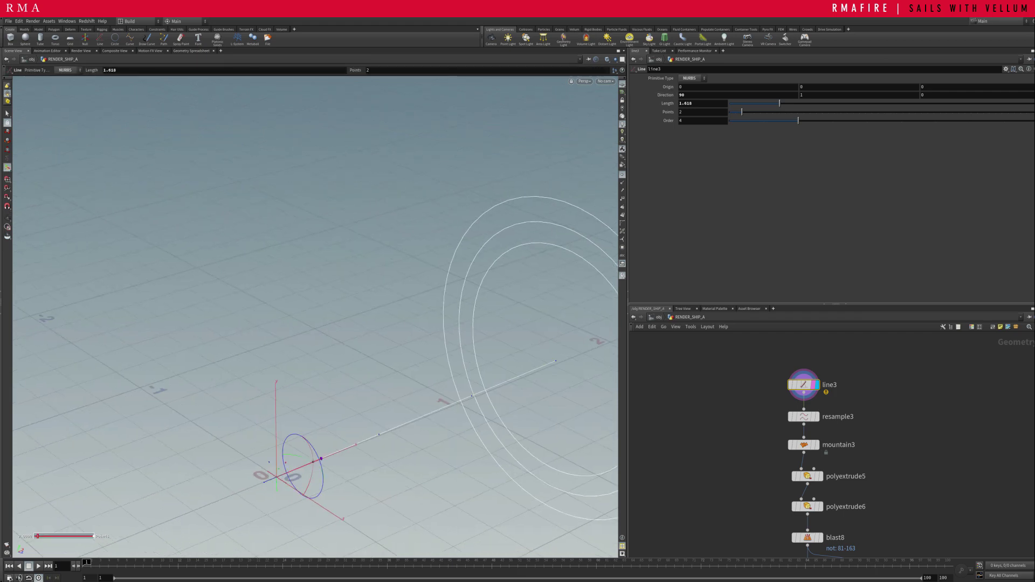
pyautogui.moveTo(555, 361); pyautogui.dragTo(540, 367)
# Display the resample3 output and examine how the points are distributed along the line
pyautogui.click(816, 417)
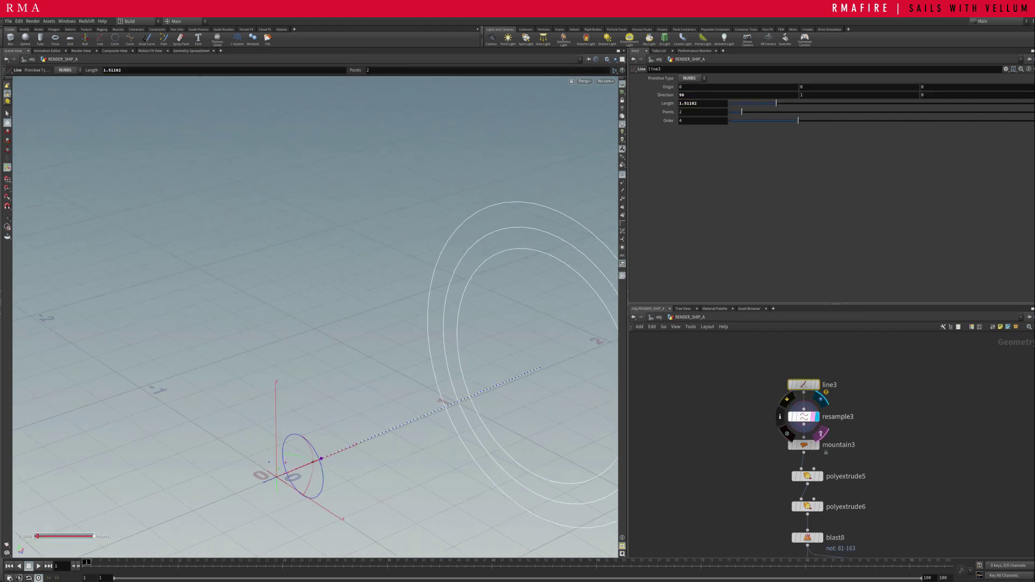
pyautogui.keyDown('alt'); pyautogui.moveTo(399, 372); pyautogui.dragTo(300, 318, button='middle'); pyautogui.keyUp('alt')
pyautogui.keyDown('alt'); pyautogui.moveTo(300, 318); pyautogui.dragTo(339, 331, button='right'); pyautogui.keyUp('alt')
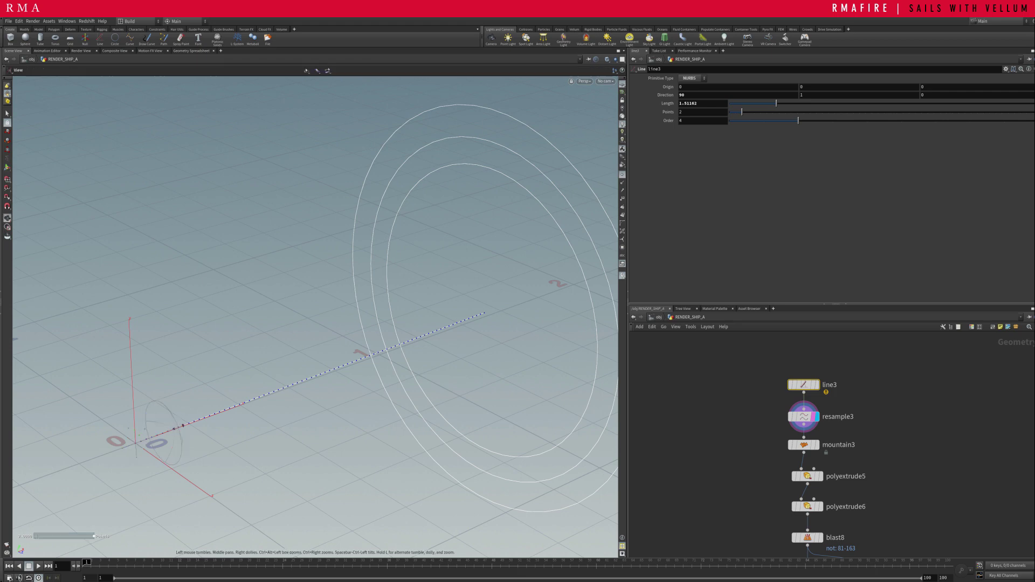
pyautogui.keyDown('alt'); pyautogui.moveTo(340, 332); pyautogui.dragTo(326, 361); pyautogui.keyUp('alt')
pyautogui.keyDown('alt'); pyautogui.moveTo(326, 361); pyautogui.dragTo(294, 350, button='right'); pyautogui.keyUp('alt')
pyautogui.keyDown('alt'); pyautogui.moveTo(294, 351); pyautogui.dragTo(317, 420, button='middle'); pyautogui.keyUp('alt')
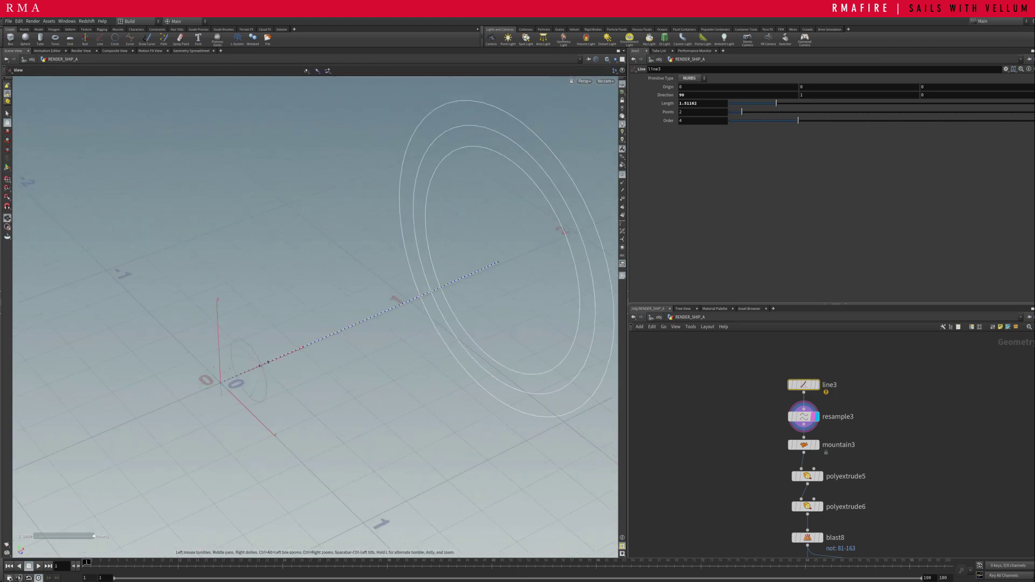
# Display the mountain3 output and examine its noise height and element size settings on the line
pyautogui.click(816, 445)
pyautogui.moveTo(888, 429); pyautogui.dragTo(781, 448)
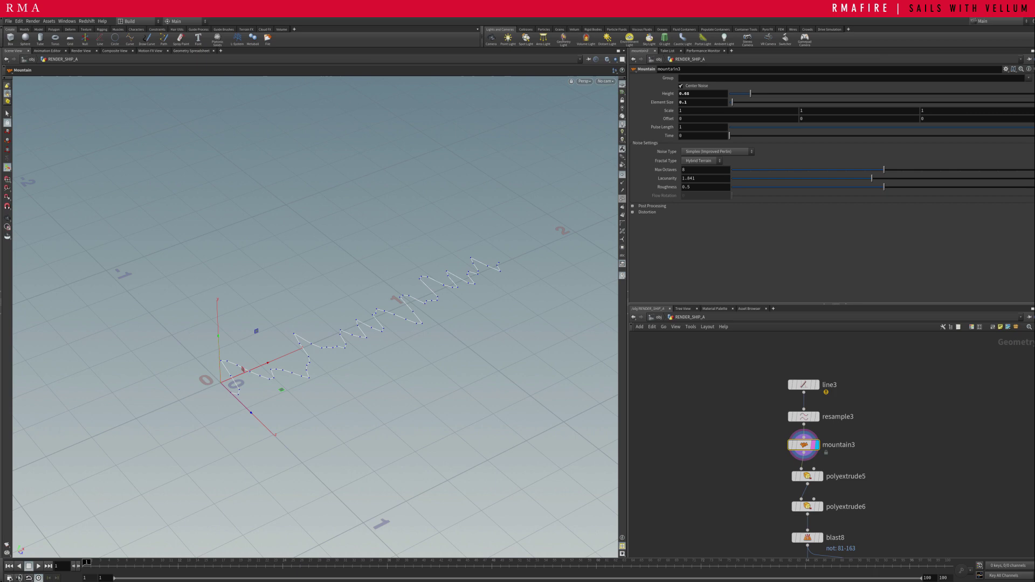
pyautogui.moveTo(732, 102); pyautogui.dragTo(732, 102)
# Display the polyextrude5 output and examine its settings and the thin strip extruded from the noisy line
pyautogui.moveTo(851, 475); pyautogui.dragTo(838, 435, button='middle')
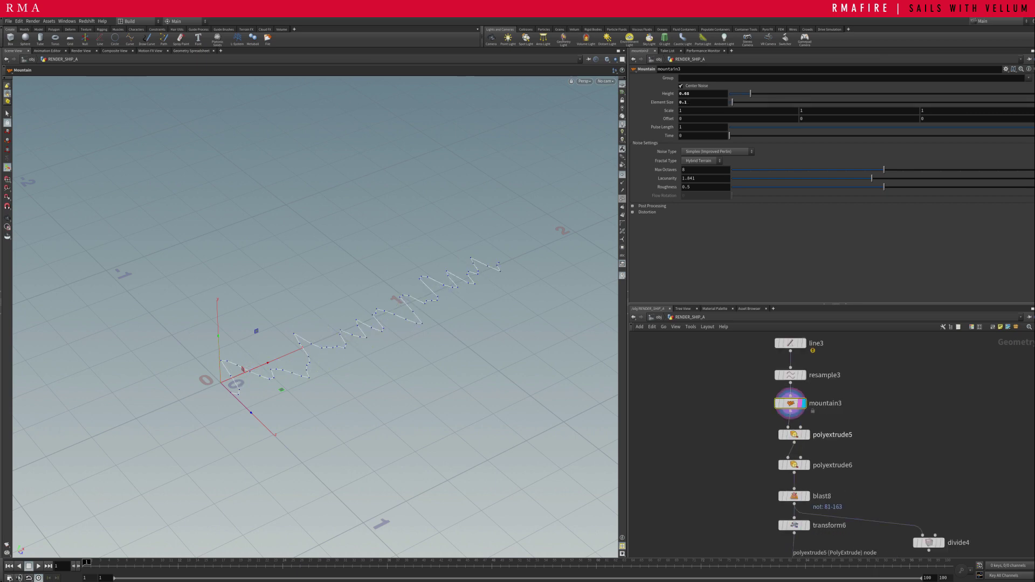
pyautogui.click(805, 435)
pyautogui.click(793, 434)
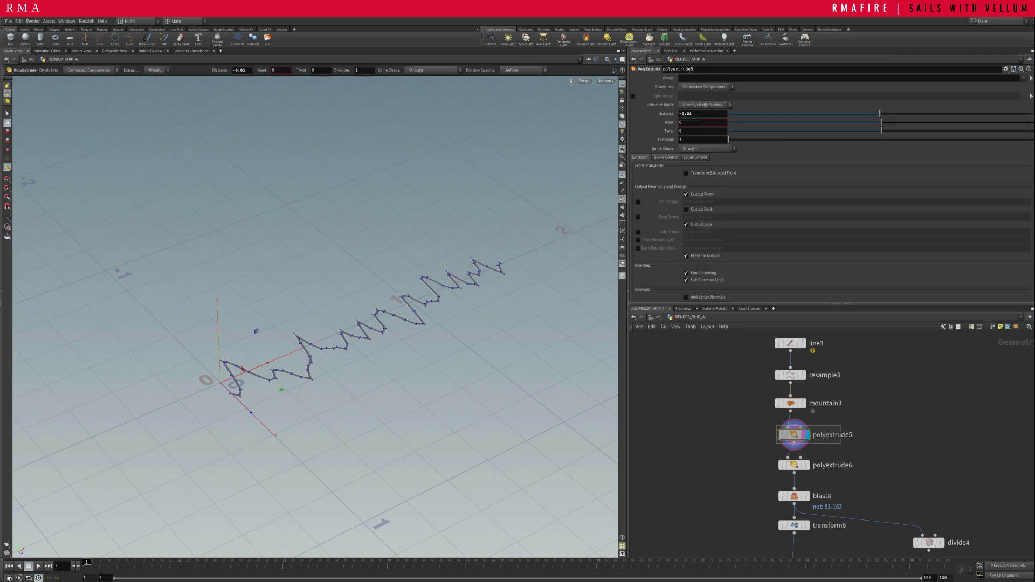
pyautogui.scroll(5, 329, 318)
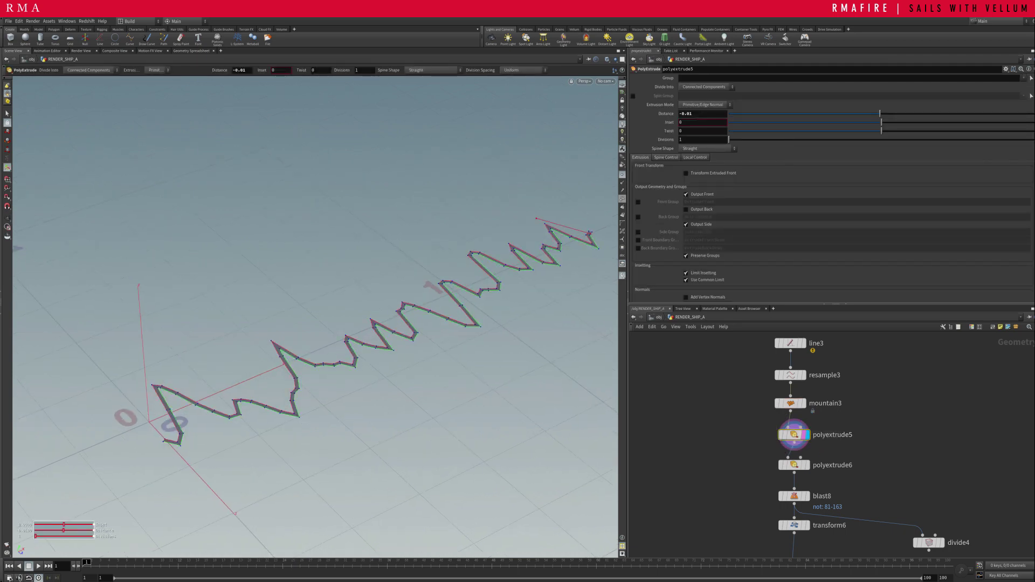
# Display the polyextrude6 output and examine the extruded sail's full length and the thickness of its edge
pyautogui.click(806, 465)
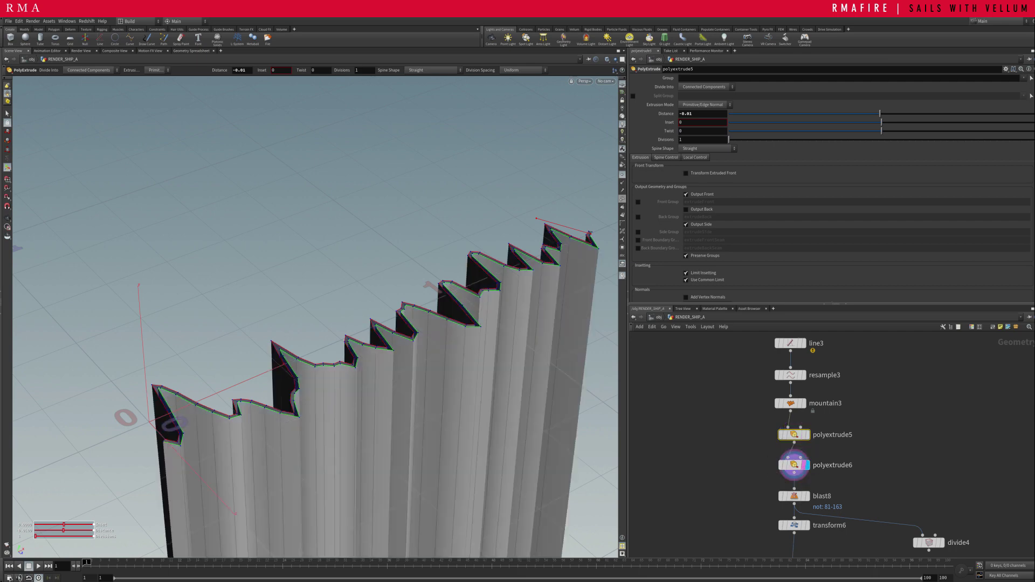
pyautogui.scroll(-6, 329, 318)
pyautogui.moveTo(345, 323); pyautogui.dragTo(291, 296)
pyautogui.scroll(5, 399, 258)
pyautogui.scroll(-5, 345, 323)
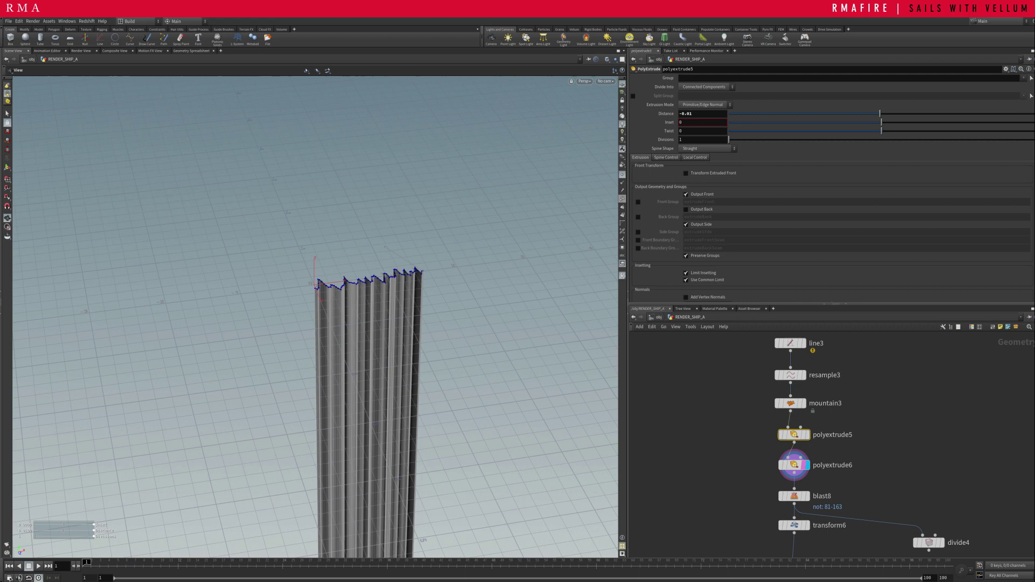
pyautogui.moveTo(345, 335); pyautogui.dragTo(339, 216, button='middle')
pyautogui.press('Return')
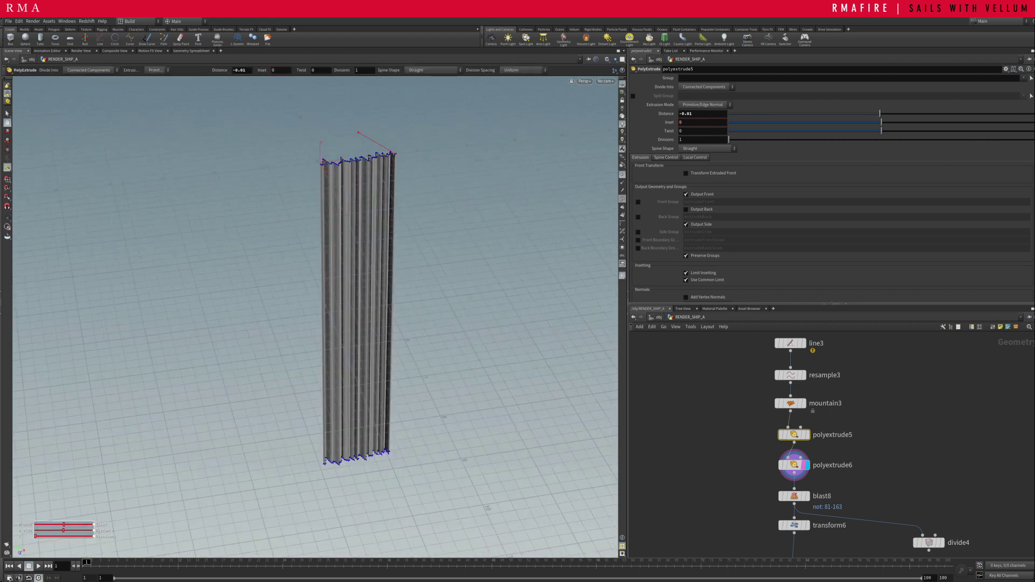
pyautogui.press('Escape')
pyautogui.scroll(6, 357, 152)
pyautogui.moveTo(369, 237); pyautogui.dragTo(362, 302)
pyautogui.scroll(5, 372, 194)
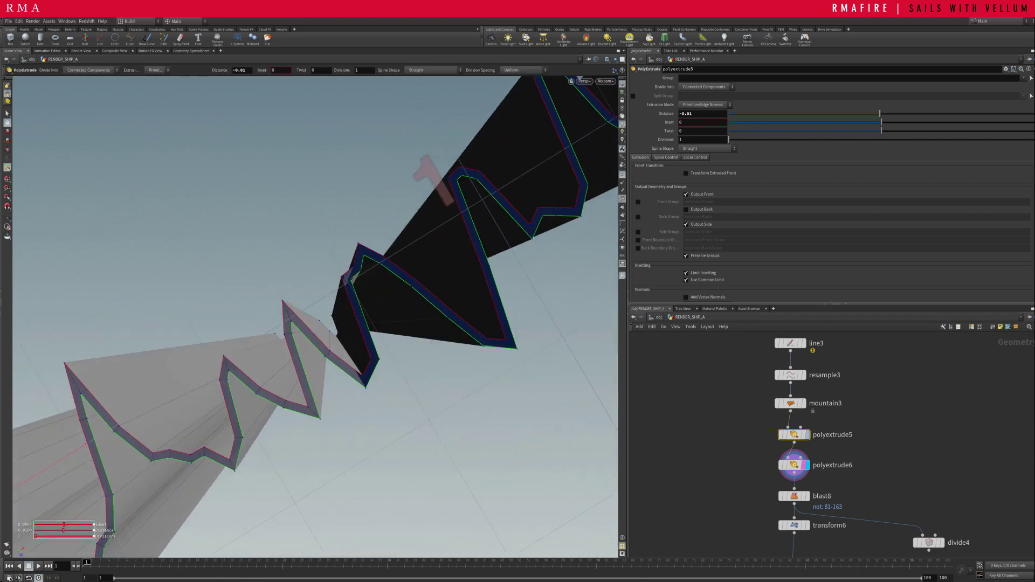
# Display the blast8 output and examine which primitives it keeps to leave a single-sided sail
pyautogui.click(807, 496)
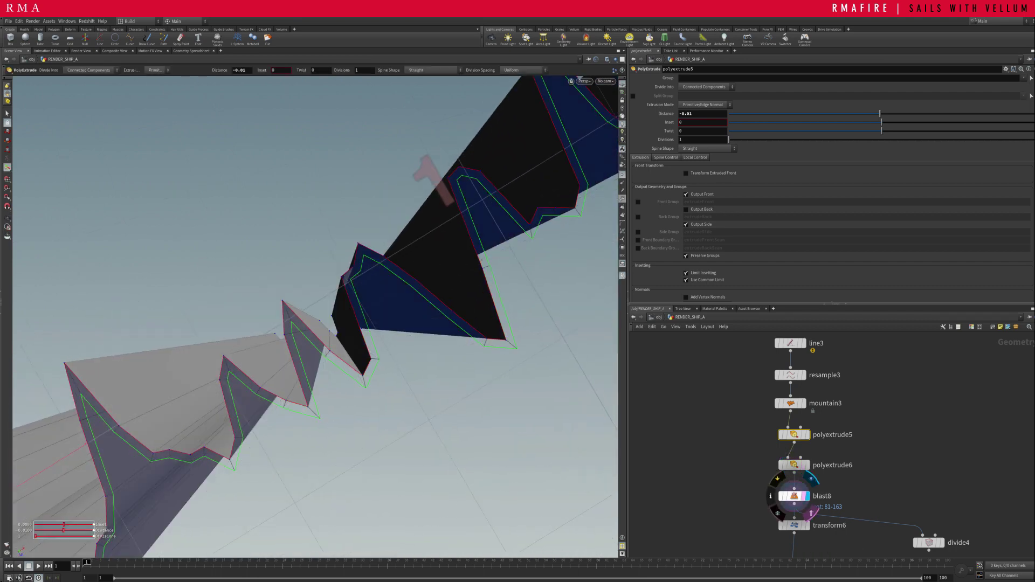
pyautogui.click(793, 496)
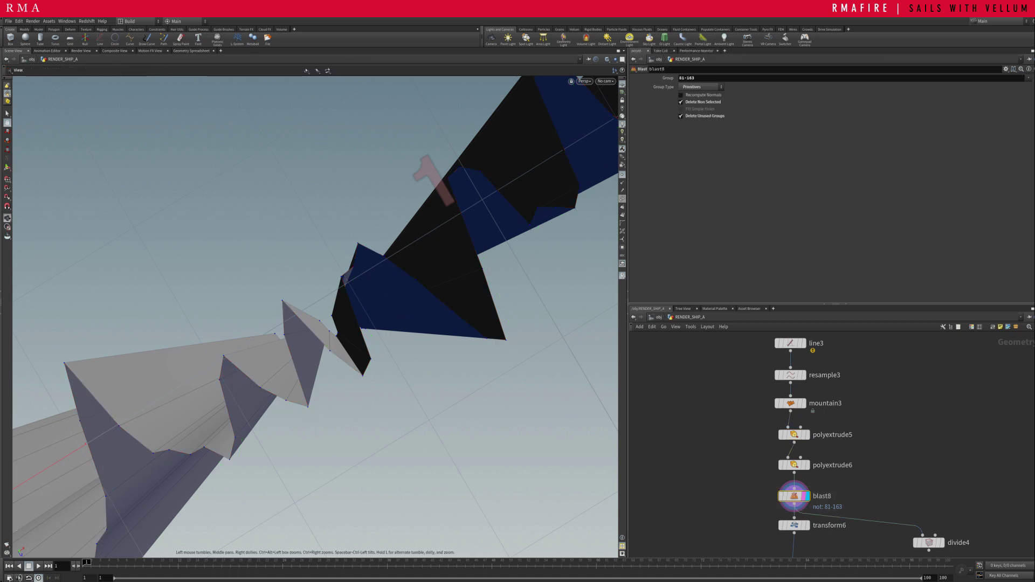
pyautogui.moveTo(345, 323)
pyautogui.keyDown('alt'); pyautogui.mouseDown()
pyautogui.moveTo(344, 280)
pyautogui.moveTo(344, 318)
pyautogui.mouseUp(); pyautogui.keyUp('alt')
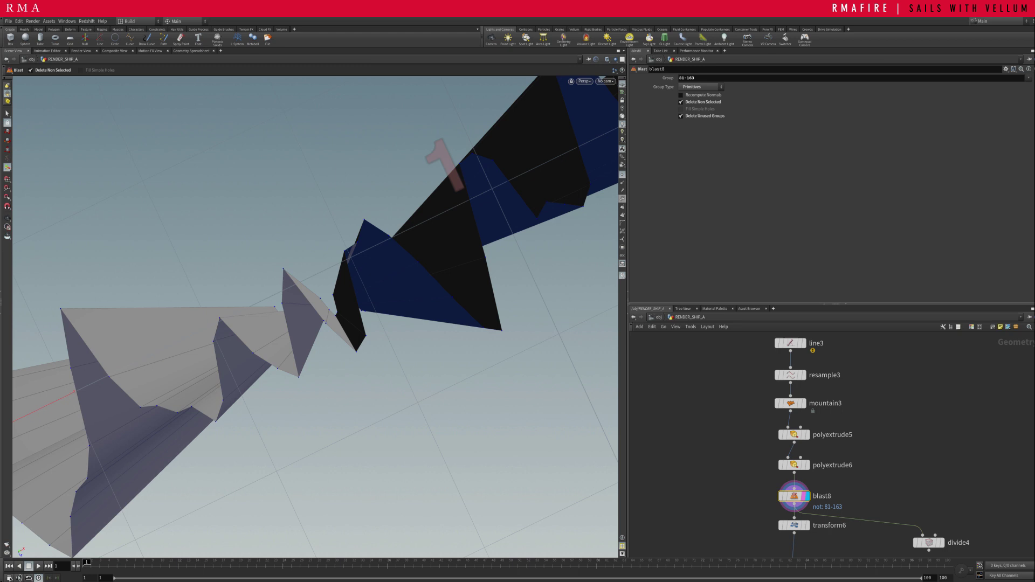
# Display the divide4 output and examine its Bricker Polygons settings and the resulting grid on the sail
pyautogui.moveTo(943, 467); pyautogui.dragTo(916, 419, button='middle')
pyautogui.scroll(-1, 916, 420)
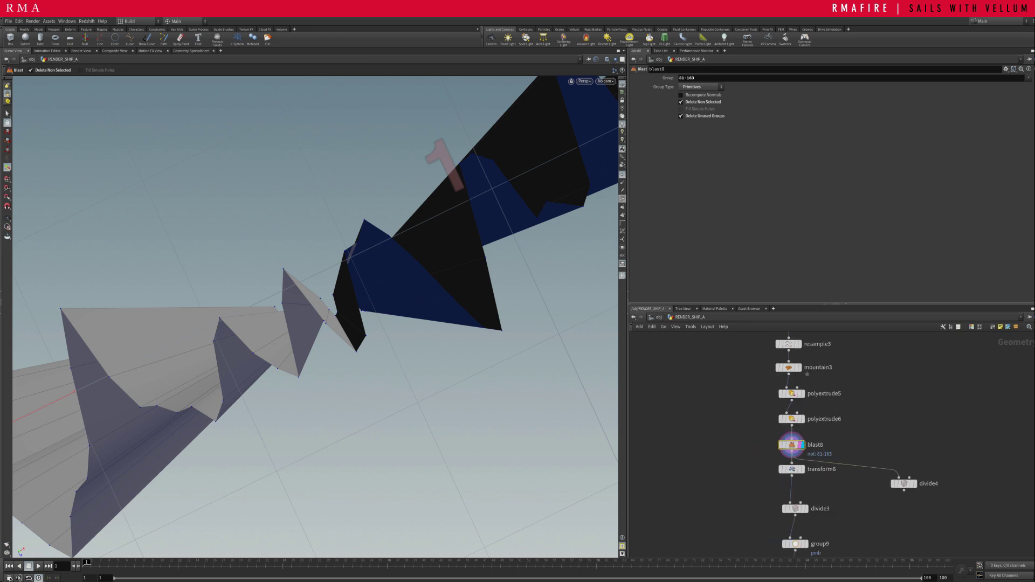
pyautogui.scroll(1, 889, 447)
pyautogui.moveTo(909, 487); pyautogui.dragTo(880, 464)
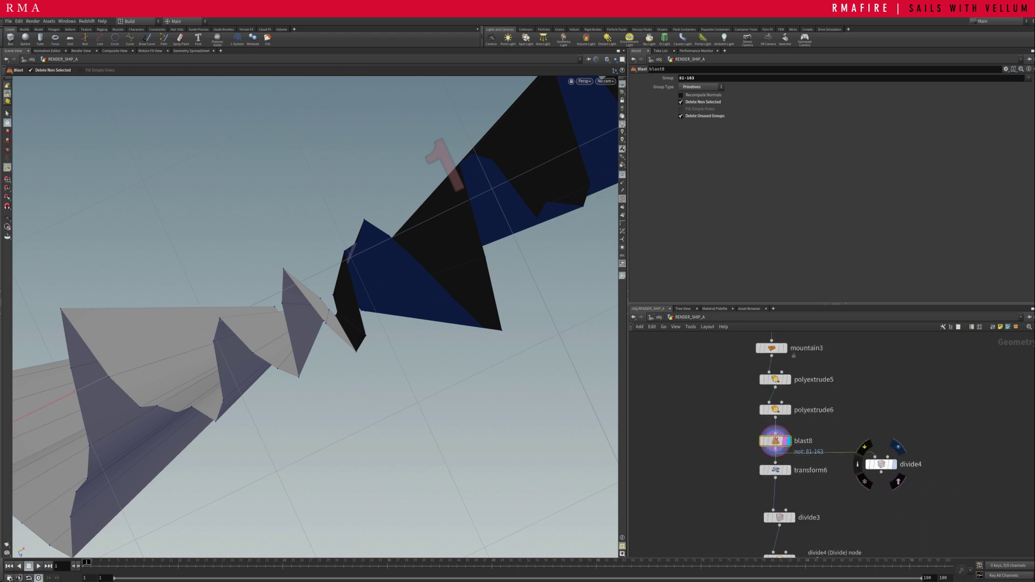
pyautogui.click(893, 464)
pyautogui.click(890, 464)
pyautogui.keyDown('alt'); pyautogui.moveTo(323, 302); pyautogui.dragTo(441, 258); pyautogui.keyUp('alt')
pyautogui.scroll(-3, 323, 301)
pyautogui.keyDown('alt'); pyautogui.moveTo(324, 301); pyautogui.dragTo(399, 282); pyautogui.keyUp('alt')
pyautogui.scroll(3, 350, 291)
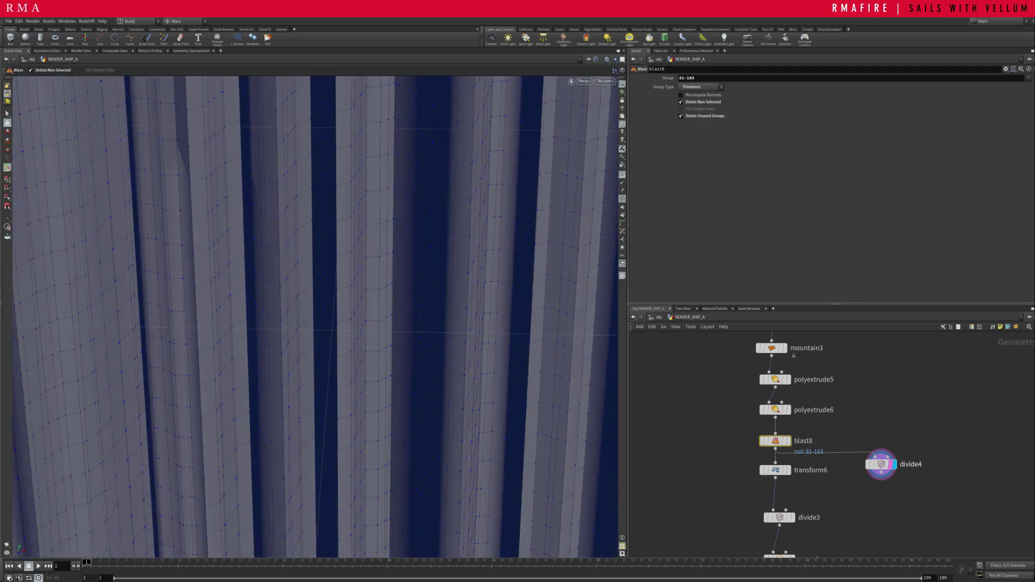
pyautogui.click(880, 464)
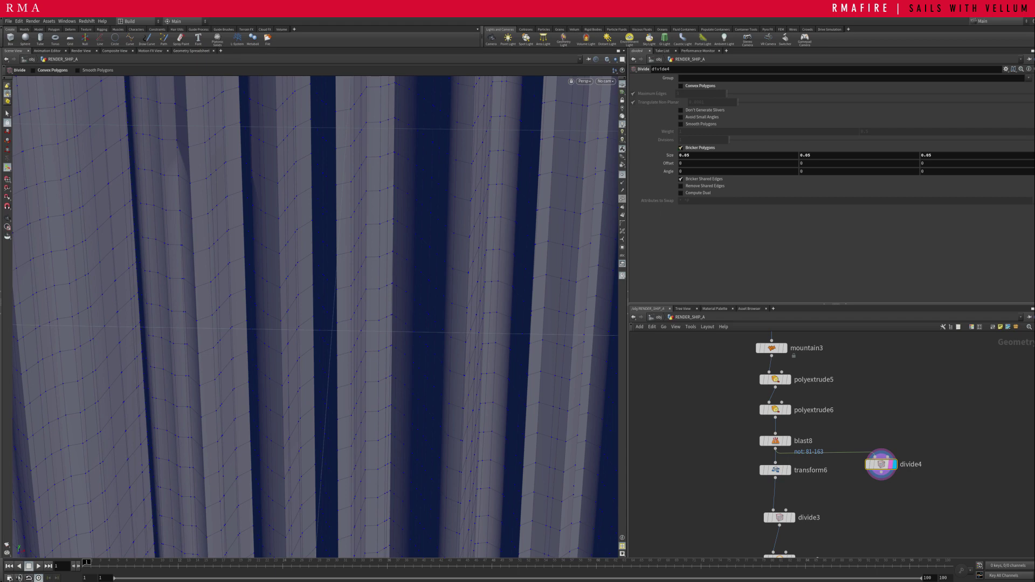
pyautogui.keyDown('alt'); pyautogui.moveTo(345, 280); pyautogui.dragTo(280, 323, button='right'); pyautogui.keyUp('alt')
pyautogui.keyDown('alt'); pyautogui.moveTo(345, 302); pyautogui.dragTo(280, 318); pyautogui.keyUp('alt')
pyautogui.keyDown('alt'); pyautogui.moveTo(324, 301); pyautogui.dragTo(297, 323, button='right'); pyautogui.keyUp('alt')
pyautogui.keyDown('alt'); pyautogui.moveTo(302, 318); pyautogui.dragTo(345, 321); pyautogui.keyUp('alt')
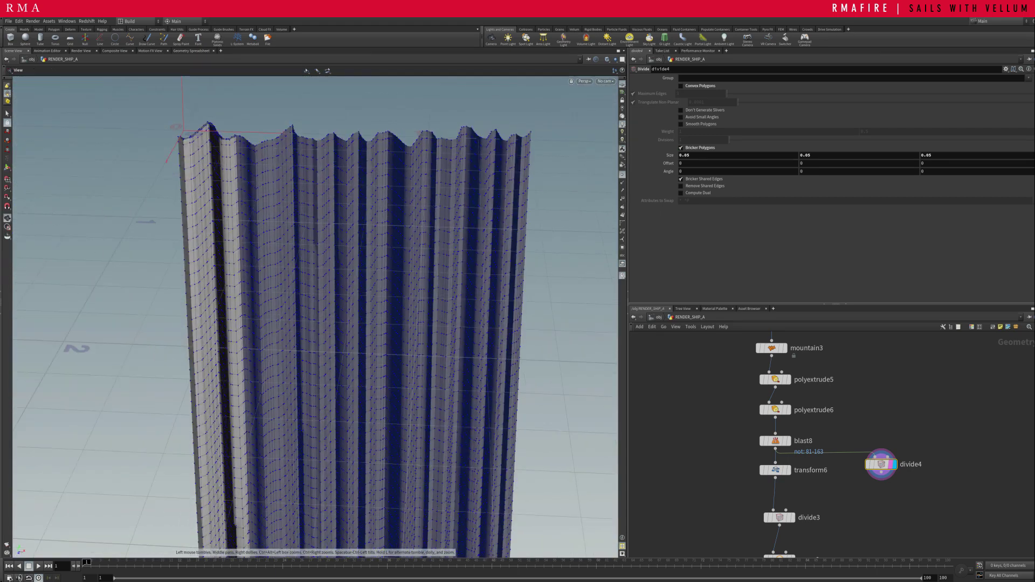
# Display the transform6 output and examine its translate, rotate and scale values and the rolled-up sail's orientation
pyautogui.click(788, 470)
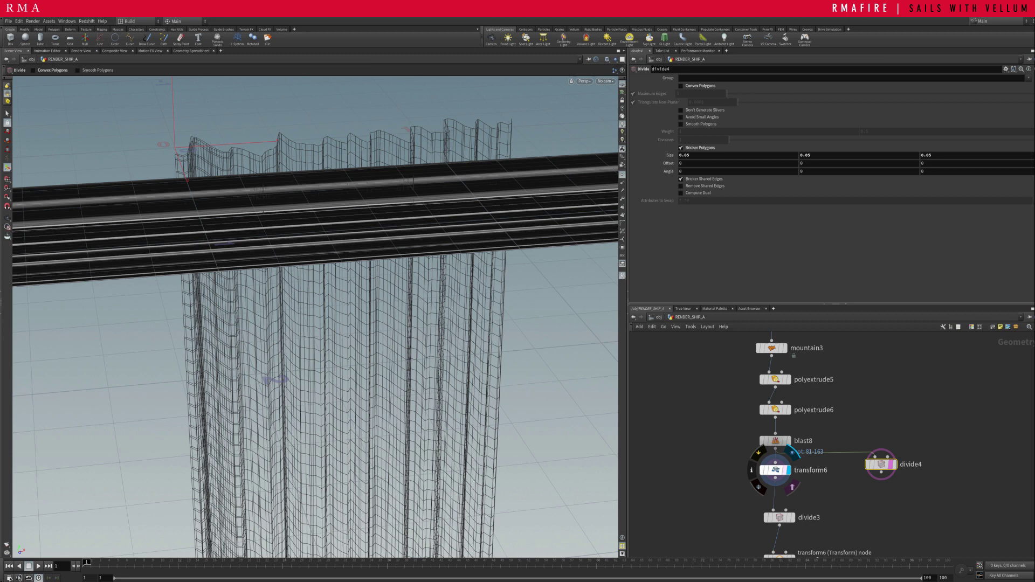
pyautogui.click(792, 487)
pyautogui.moveTo(750, 464); pyautogui.dragTo(824, 487)
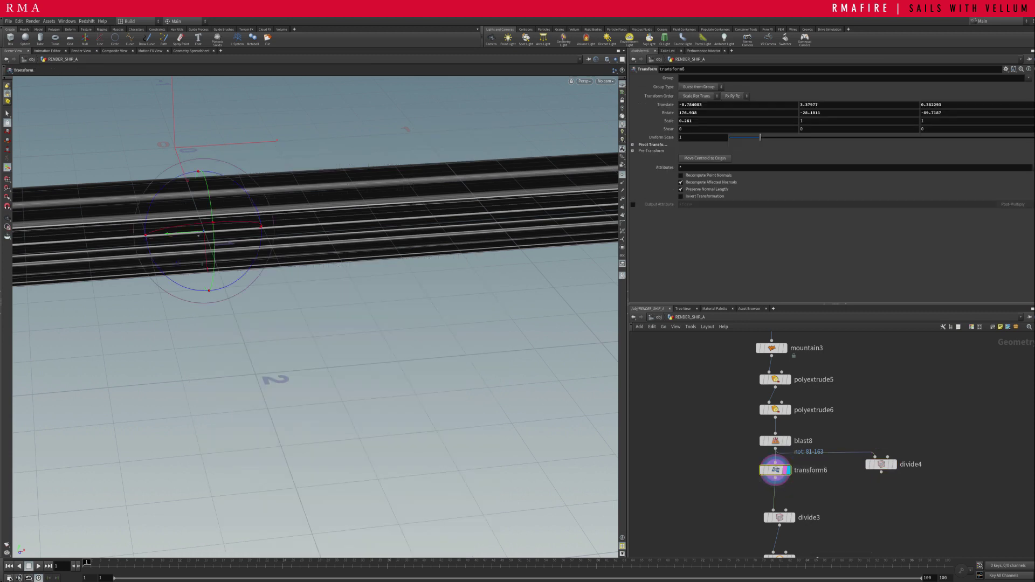
pyautogui.keyDown('alt'); pyautogui.moveTo(301, 232); pyautogui.dragTo(299, 296, button='middle'); pyautogui.keyUp('alt')
pyautogui.keyDown('alt'); pyautogui.moveTo(299, 296); pyautogui.dragTo(484, 252); pyautogui.keyUp('alt')
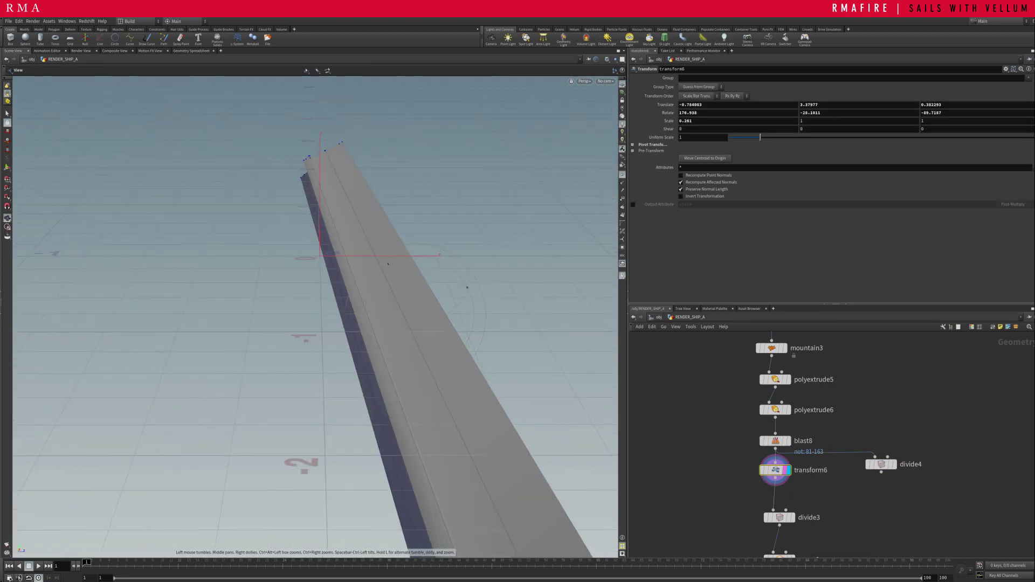
pyautogui.keyDown('alt'); pyautogui.moveTo(484, 252); pyautogui.dragTo(420, 231, button='right'); pyautogui.keyUp('alt')
pyautogui.keyDown('alt'); pyautogui.moveTo(420, 231); pyautogui.dragTo(412, 142); pyautogui.keyUp('alt')
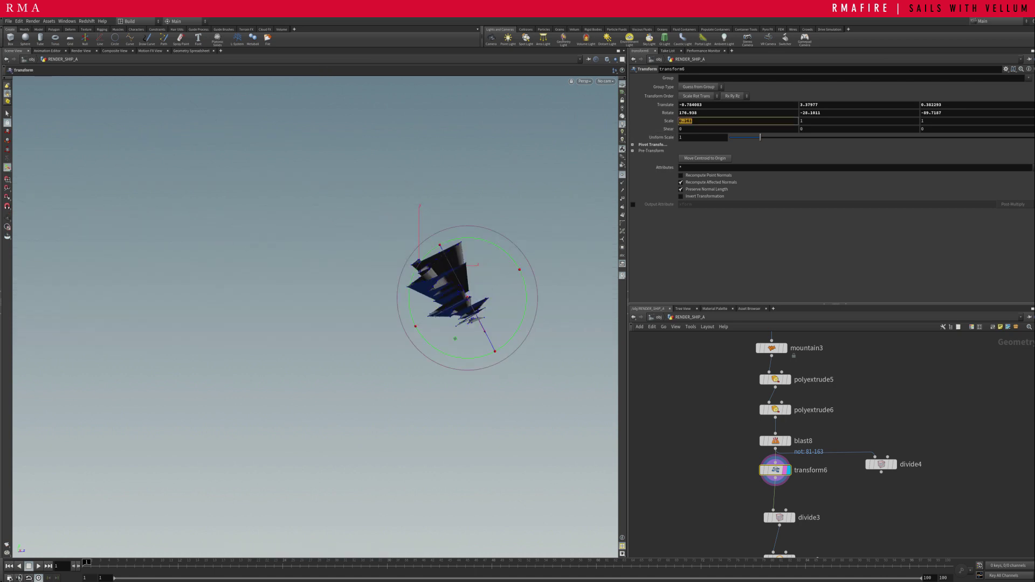
pyautogui.keyDown('alt'); pyautogui.moveTo(412, 161); pyautogui.dragTo(389, 249); pyautogui.keyUp('alt')
# Display the divide3 output, and examine the group9 node's bounding box for the pinb point group at the sail's end
pyautogui.moveTo(809, 512); pyautogui.dragTo(762, 440, button='middle')
pyautogui.click(764, 449)
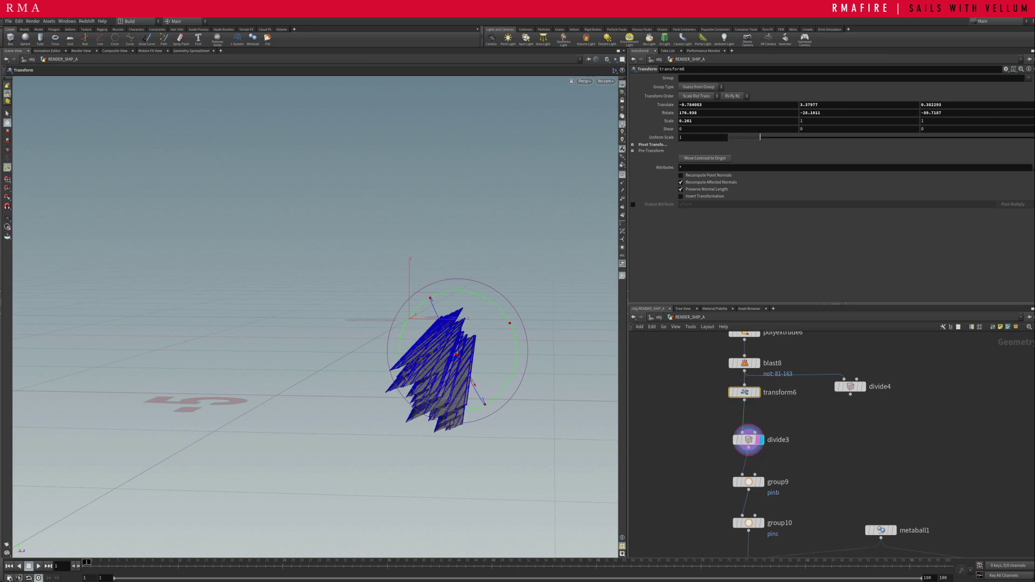
pyautogui.click(761, 482)
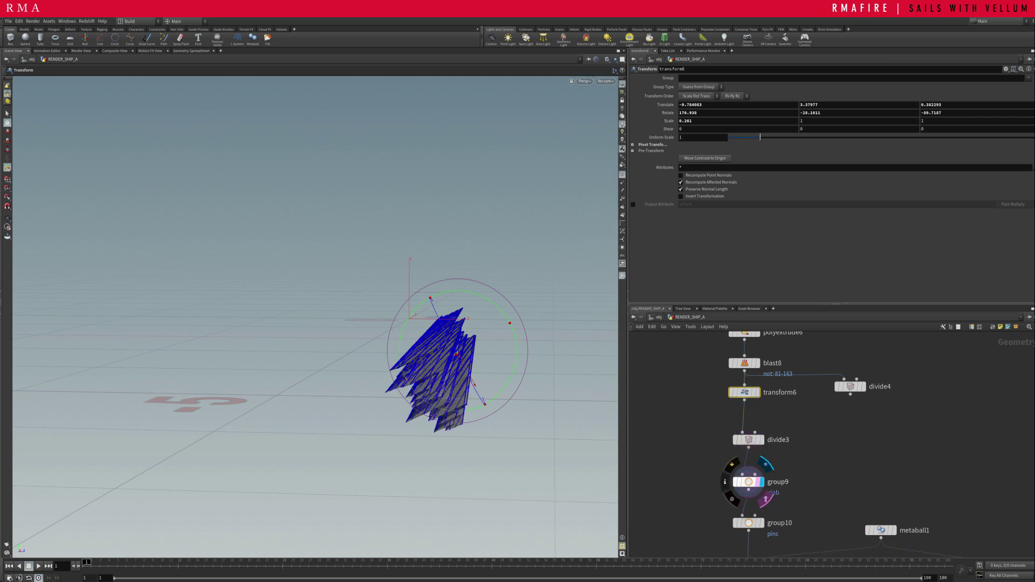
pyautogui.click(748, 482)
pyautogui.keyDown('alt'); pyautogui.moveTo(456, 297); pyautogui.dragTo(353, 337); pyautogui.keyUp('alt')
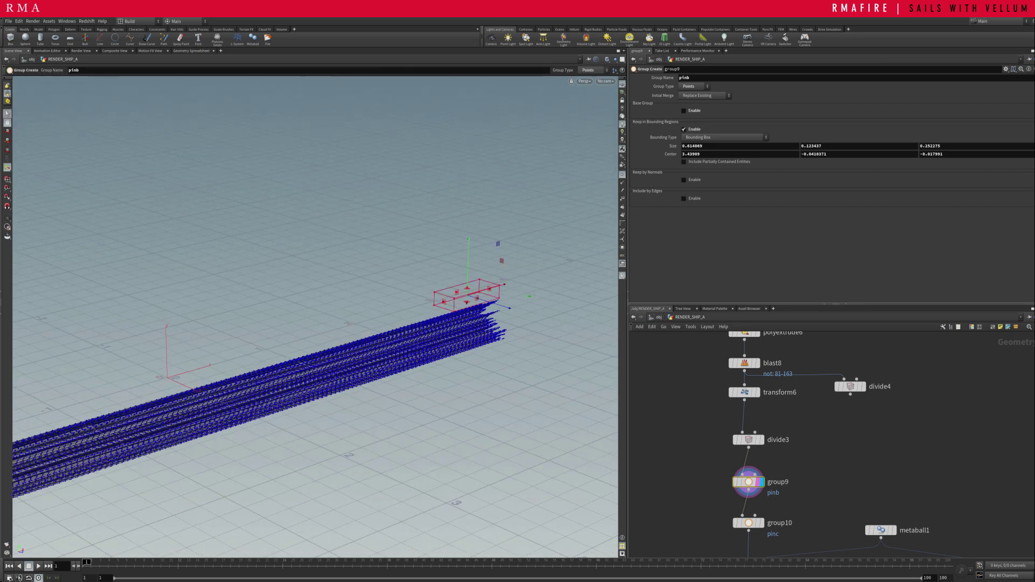
pyautogui.keyDown('alt'); pyautogui.moveTo(479, 302); pyautogui.dragTo(530, 302, button='right'); pyautogui.keyUp('alt')
pyautogui.keyDown('alt'); pyautogui.moveTo(531, 302); pyautogui.dragTo(542, 291); pyautogui.keyUp('alt')
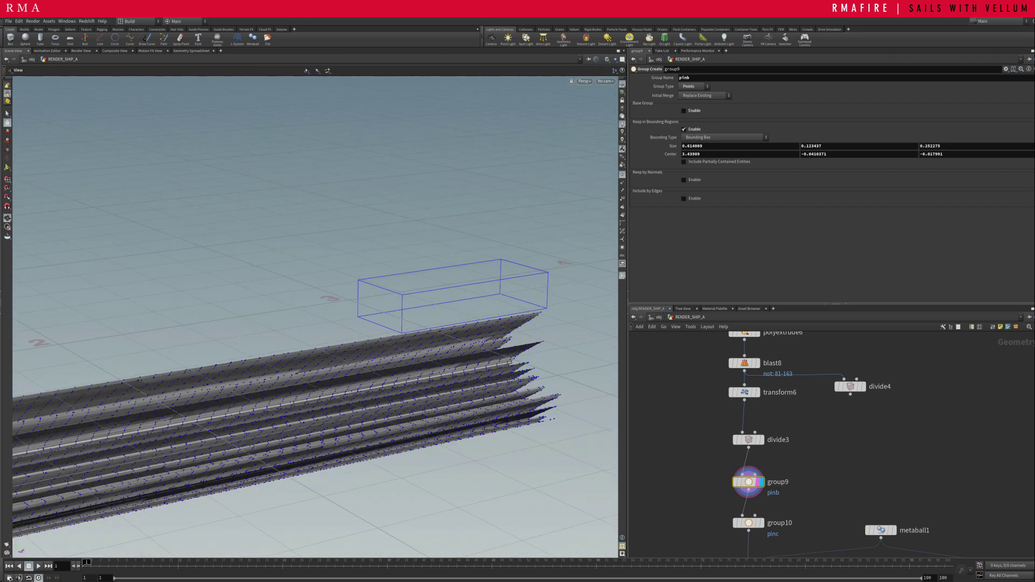
# Resize group9's bounding box to about 0.55 × 0.12 × 0.33 so it encloses the sail's upper corner points
pyautogui.press('s')
pyautogui.press('Return')
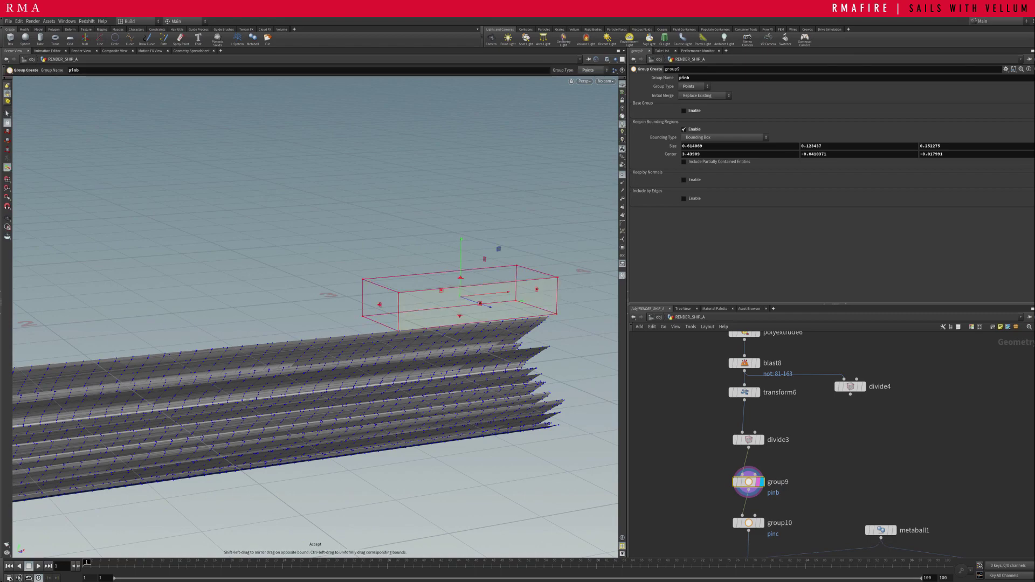
pyautogui.keyDown('alt'); pyautogui.moveTo(501, 302); pyautogui.dragTo(531, 301, button='right'); pyautogui.keyUp('alt')
pyautogui.keyDown('alt'); pyautogui.moveTo(399, 288); pyautogui.dragTo(358, 257); pyautogui.keyUp('alt')
pyautogui.press('Return')
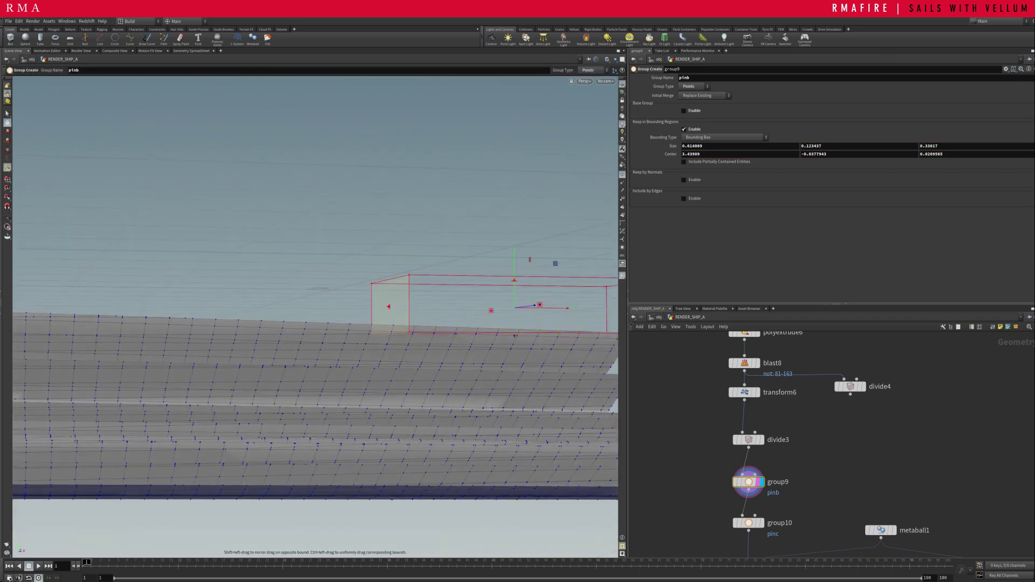
pyautogui.moveTo(388, 307); pyautogui.dragTo(404, 306)
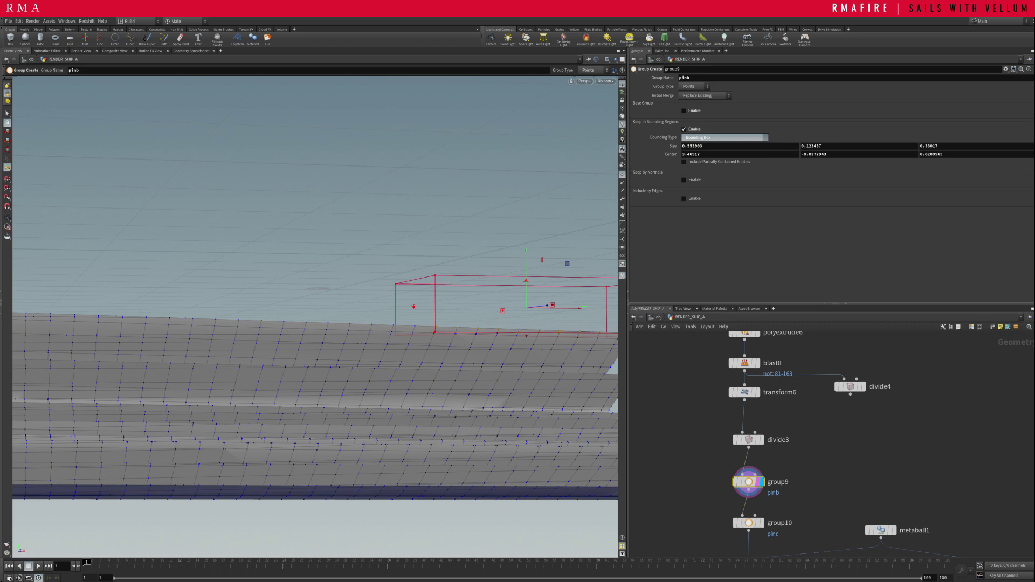
pyautogui.click(722, 138)
pyautogui.click(722, 137)
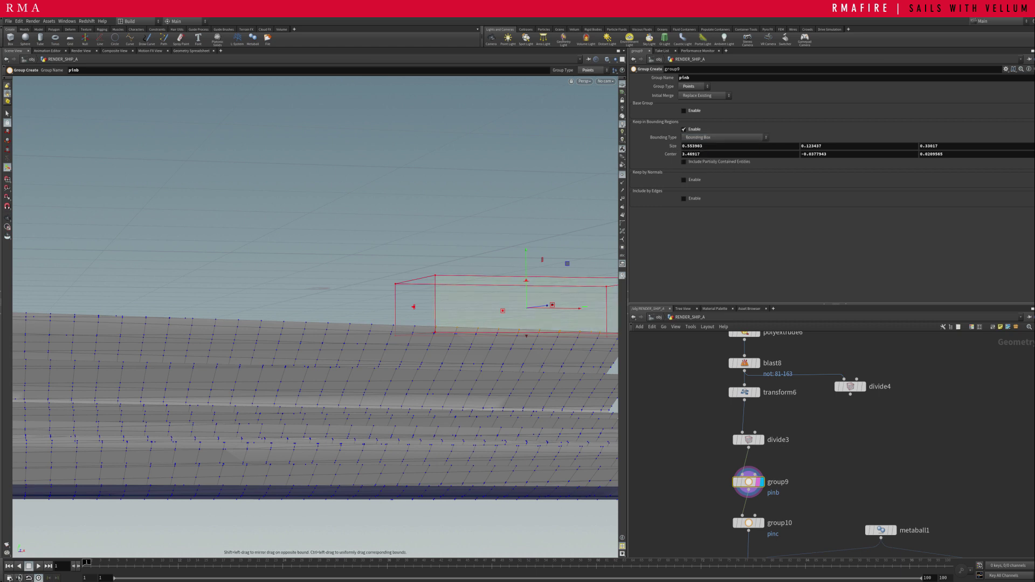
pyautogui.keyDown('alt'); pyautogui.moveTo(522, 306); pyautogui.dragTo(420, 281, button='middle'); pyautogui.keyUp('alt')
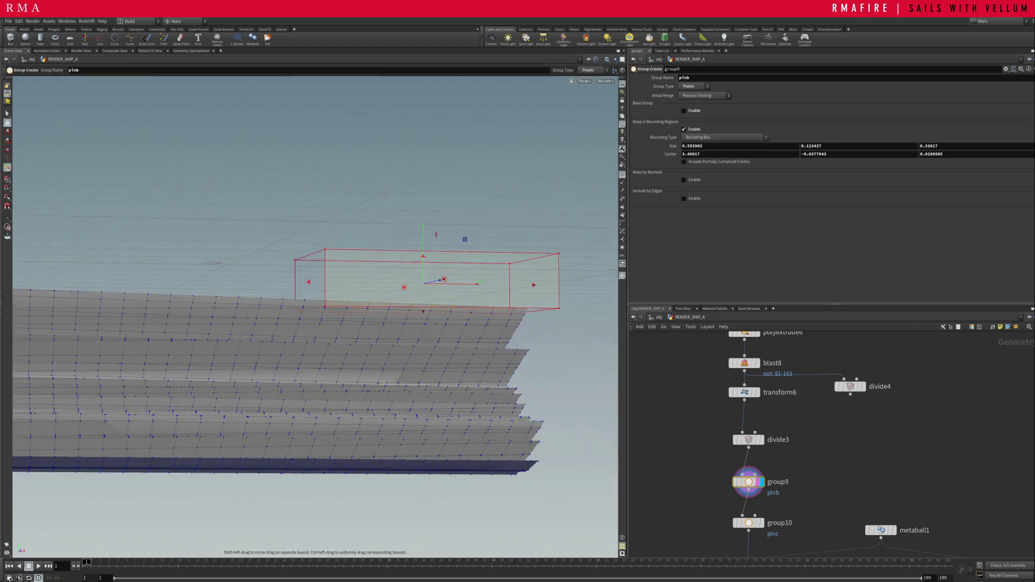
# Adjust group10's bounding box at the sail's opposite end to about 0.35 deep, centered near -3.37, 0.12, 0.37
pyautogui.moveTo(819, 464); pyautogui.dragTo(824, 404, button='middle')
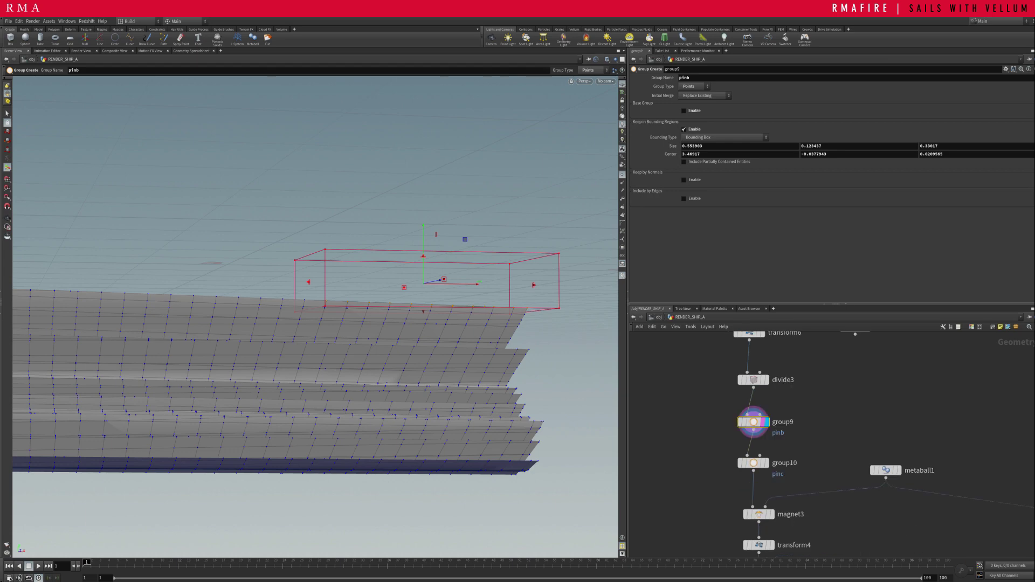
pyautogui.click(754, 463)
pyautogui.keyDown('alt'); pyautogui.moveTo(440, 292); pyautogui.dragTo(324, 292, button='right'); pyautogui.keyUp('alt')
pyautogui.keyDown('alt'); pyautogui.moveTo(216, 291); pyautogui.dragTo(808, 336, button='middle'); pyautogui.keyUp('alt')
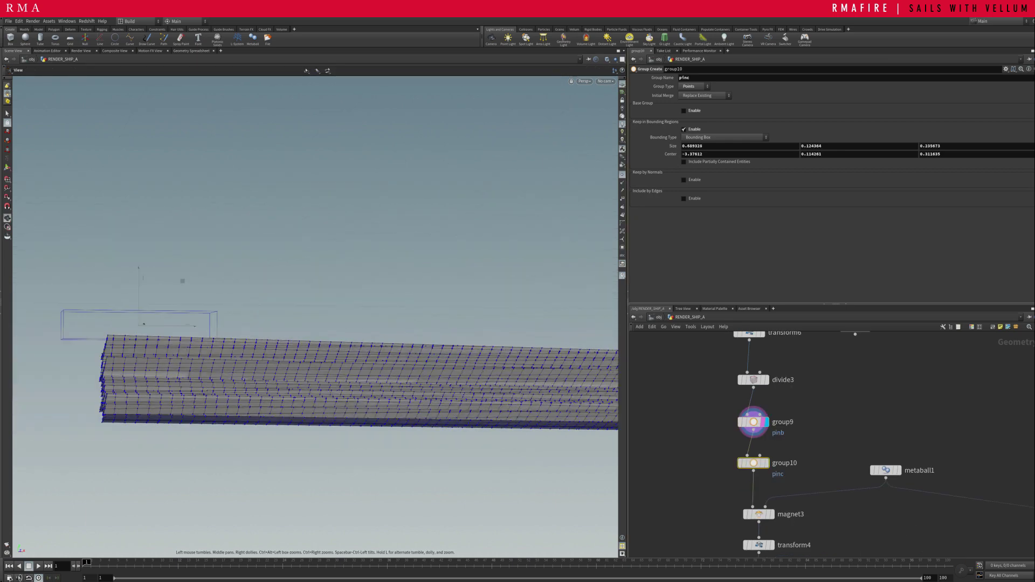
pyautogui.keyDown('alt'); pyautogui.moveTo(189, 324); pyautogui.dragTo(439, 300, button='middle'); pyautogui.keyUp('alt')
pyautogui.keyDown('alt'); pyautogui.moveTo(440, 299); pyautogui.dragTo(542, 300, button='right'); pyautogui.keyUp('alt')
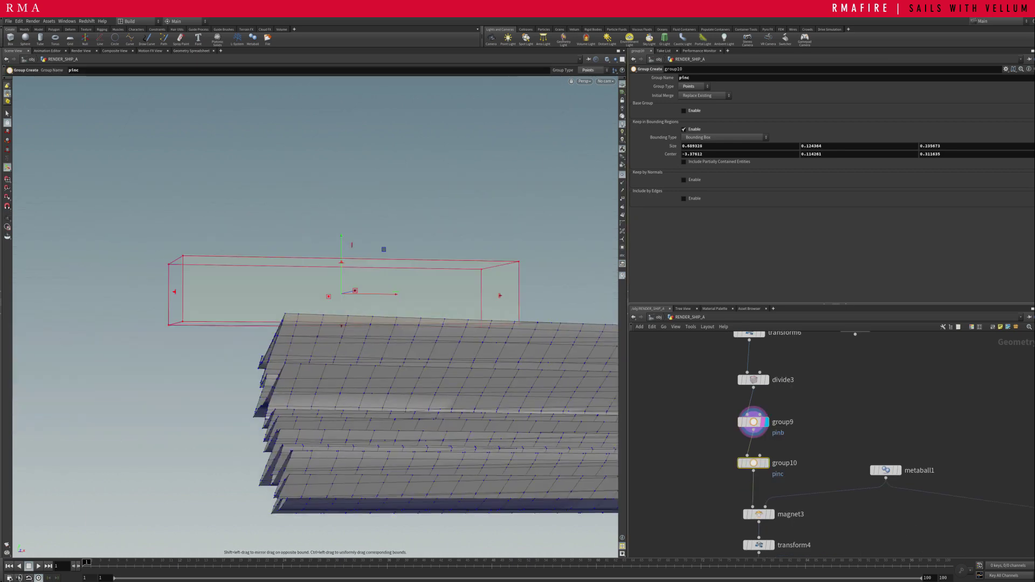
pyautogui.moveTo(341, 326); pyautogui.dragTo(523, 376)
pyautogui.moveTo(326, 282); pyautogui.dragTo(240, 229)
pyautogui.keyDown('alt'); pyautogui.moveTo(377, 280); pyautogui.dragTo(200, 232, button='middle'); pyautogui.keyUp('alt')
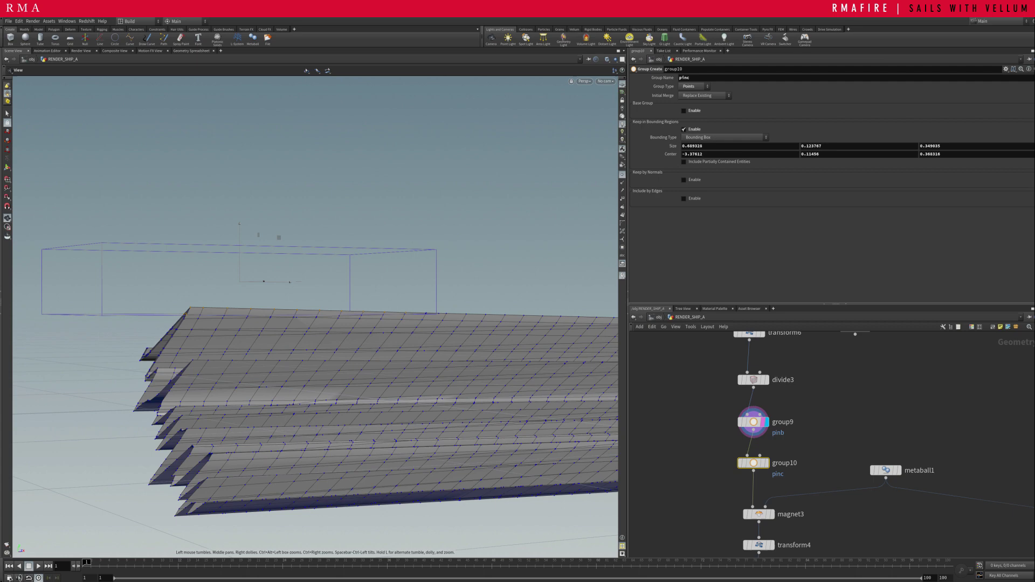
pyautogui.keyDown('alt'); pyautogui.moveTo(200, 232); pyautogui.dragTo(172, 278); pyautogui.keyUp('alt')
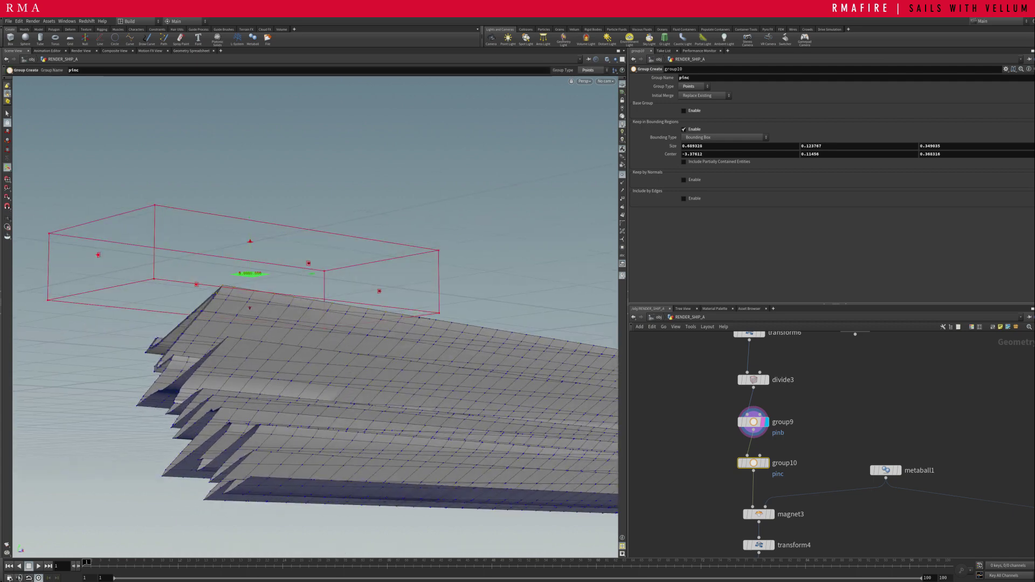
pyautogui.moveTo(250, 273); pyautogui.dragTo(252, 271)
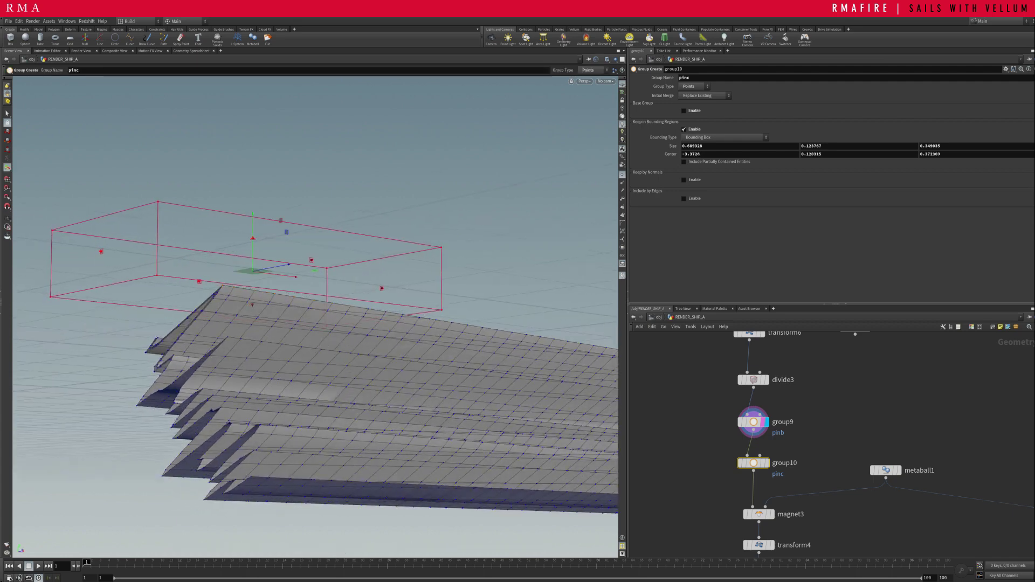
# Compare the group9 and group10 nodes that define the pinb and pinc point groups
pyautogui.moveTo(830, 464); pyautogui.dragTo(820, 411, button='middle')
pyautogui.click(744, 370)
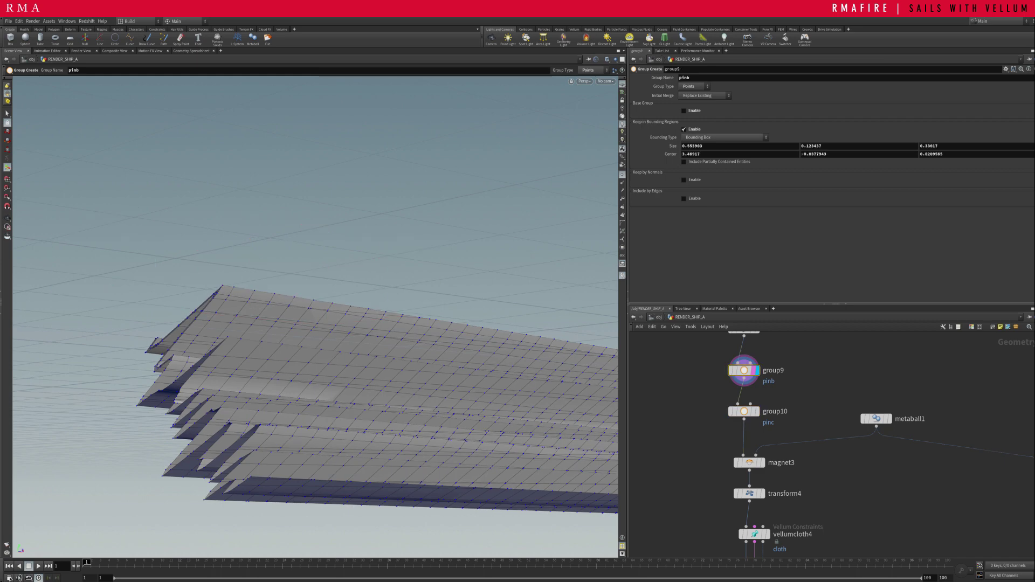
pyautogui.moveTo(703, 395); pyautogui.dragTo(763, 414)
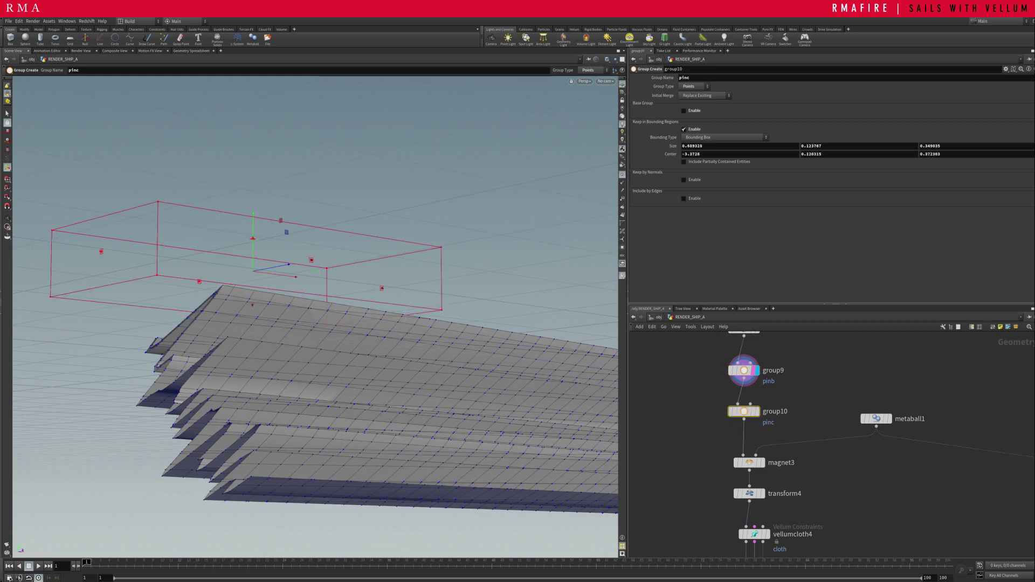
# Display the magnet3 output, examine how it bends the folded sail, and hide the point markers
pyautogui.moveTo(799, 393); pyautogui.dragTo(765, 366, button='middle')
pyautogui.scroll(-1, 765, 367)
pyautogui.scroll(1, 720, 424)
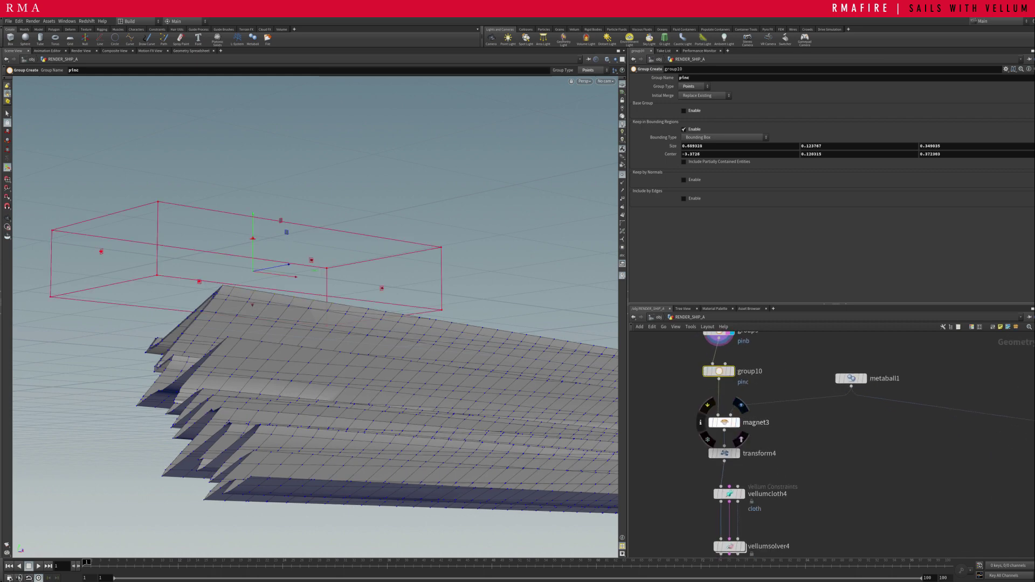
pyautogui.click(737, 422)
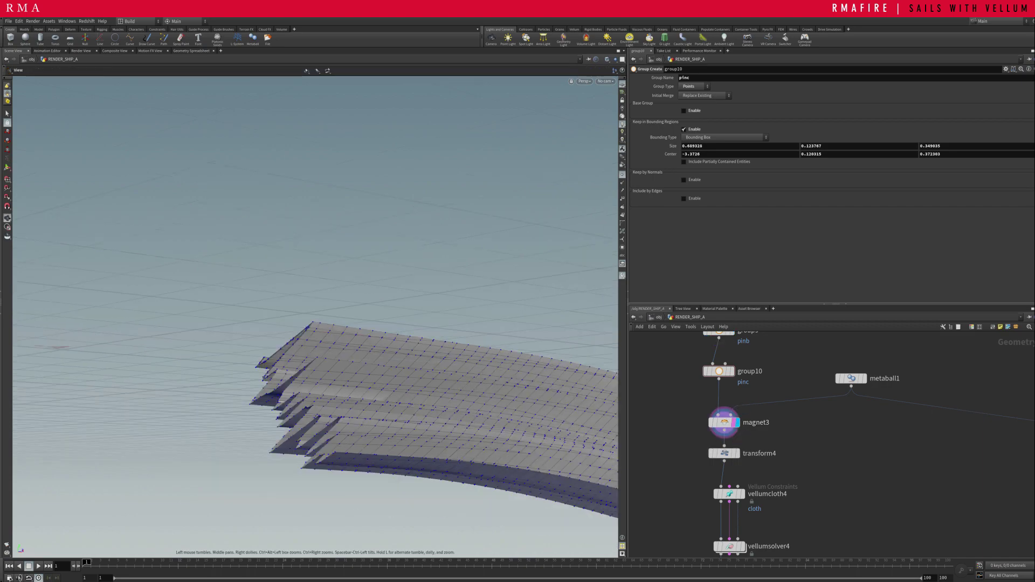
pyautogui.moveTo(345, 334); pyautogui.dragTo(367, 318)
pyautogui.scroll(-3, 316, 323)
pyautogui.moveTo(474, 356); pyautogui.dragTo(381, 350, button='middle')
pyautogui.scroll(-3, 172, 309)
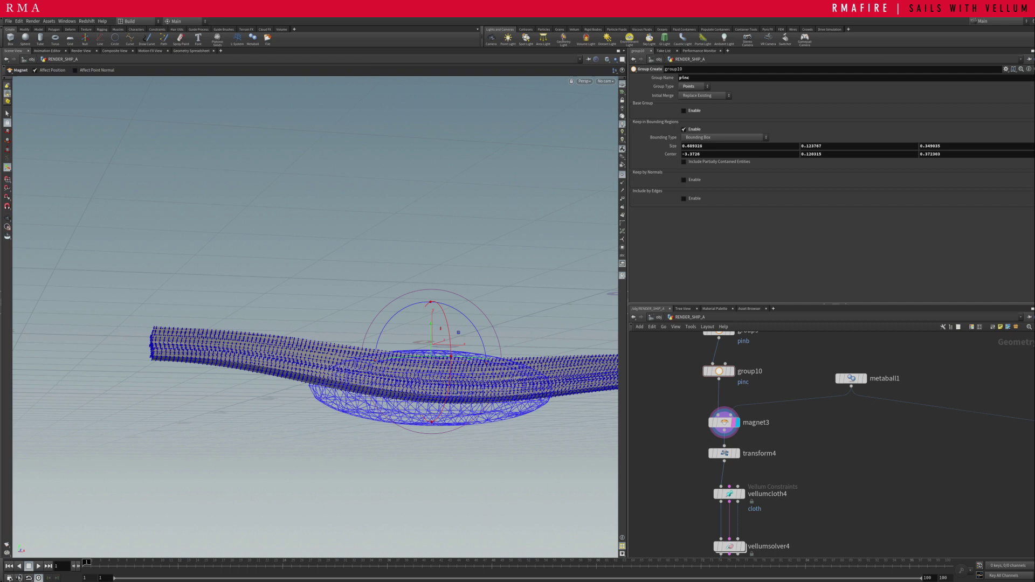
pyautogui.click(621, 175)
# Move metaball1 beneath the sail's middle to a center of about 0.13, -0.75, 0.25
pyautogui.click(851, 379)
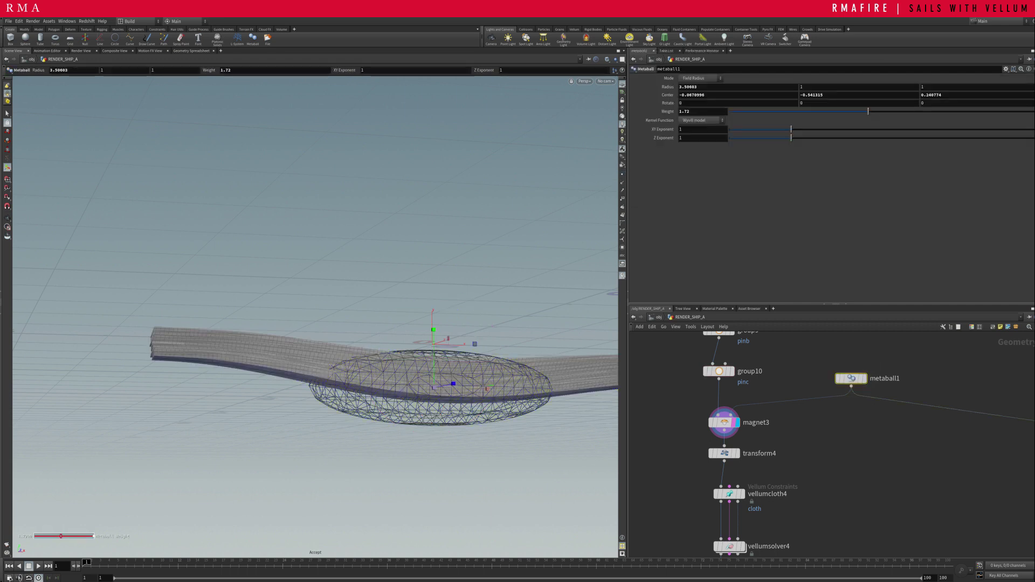
pyautogui.moveTo(434, 330); pyautogui.dragTo(432, 405)
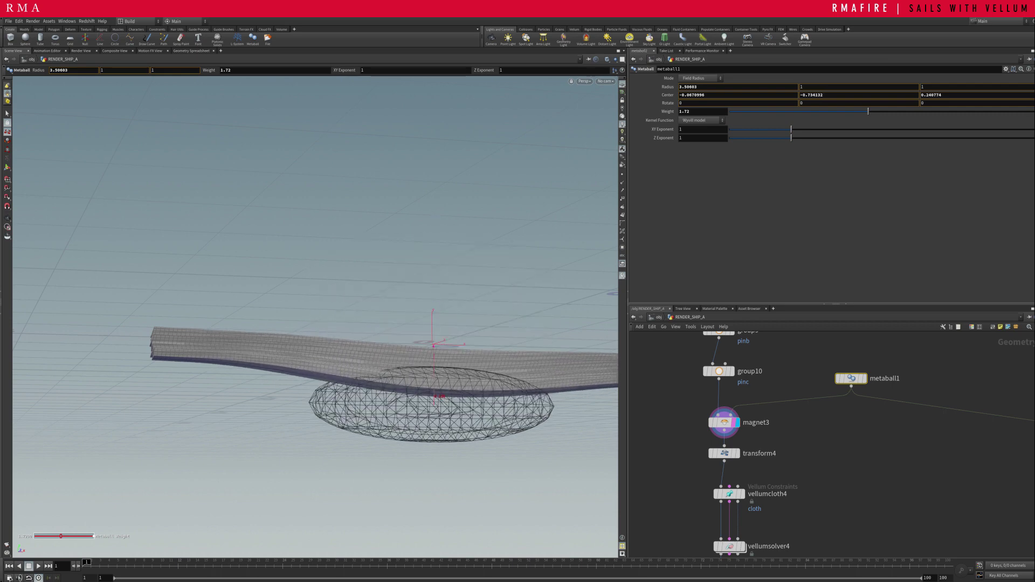
pyautogui.keyDown('alt'); pyautogui.moveTo(432, 405); pyautogui.dragTo(293, 413, button='middle'); pyautogui.keyUp('alt')
pyautogui.keyDown('alt'); pyautogui.moveTo(293, 413); pyautogui.dragTo(270, 413, button='right'); pyautogui.keyUp('alt')
pyautogui.keyDown('alt'); pyautogui.moveTo(269, 413); pyautogui.dragTo(240, 411); pyautogui.keyUp('alt')
pyautogui.keyDown('alt'); pyautogui.moveTo(240, 411); pyautogui.dragTo(347, 431, button='middle'); pyautogui.keyUp('alt')
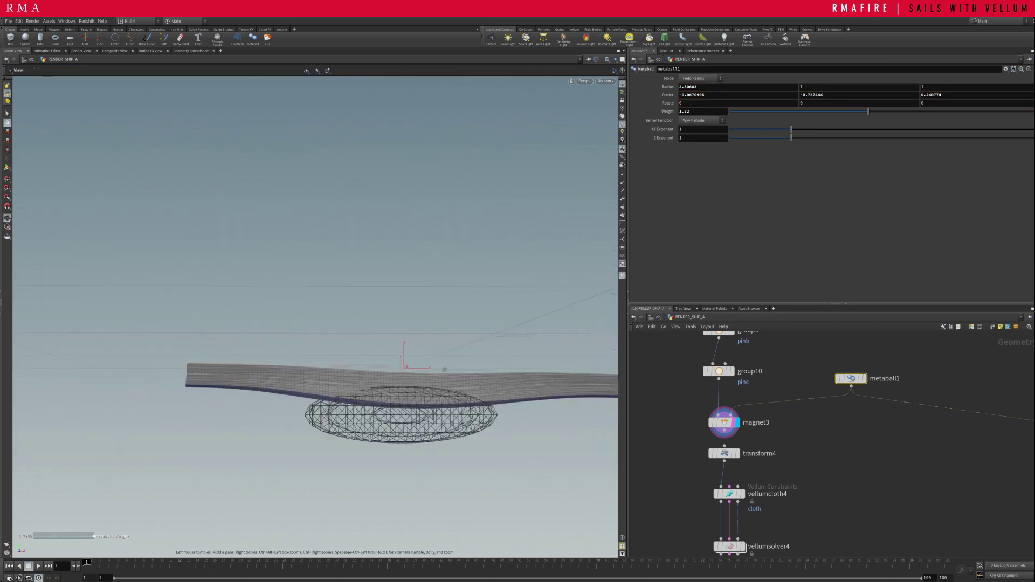
pyautogui.keyDown('alt'); pyautogui.moveTo(404, 413); pyautogui.dragTo(305, 396, button='middle'); pyautogui.keyUp('alt')
pyautogui.moveTo(305, 396); pyautogui.dragTo(319, 398)
# Display the transform4 output and move the sail's centroid to the origin
pyautogui.moveTo(781, 458); pyautogui.dragTo(775, 421, button='middle')
pyautogui.click(734, 401)
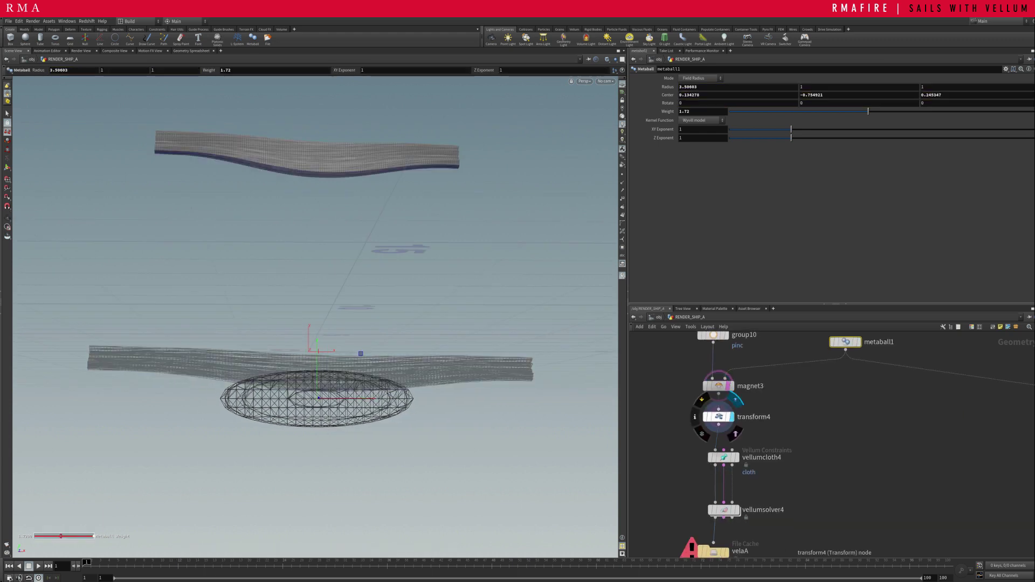
pyautogui.click(734, 432)
pyautogui.moveTo(794, 424); pyautogui.dragTo(681, 411)
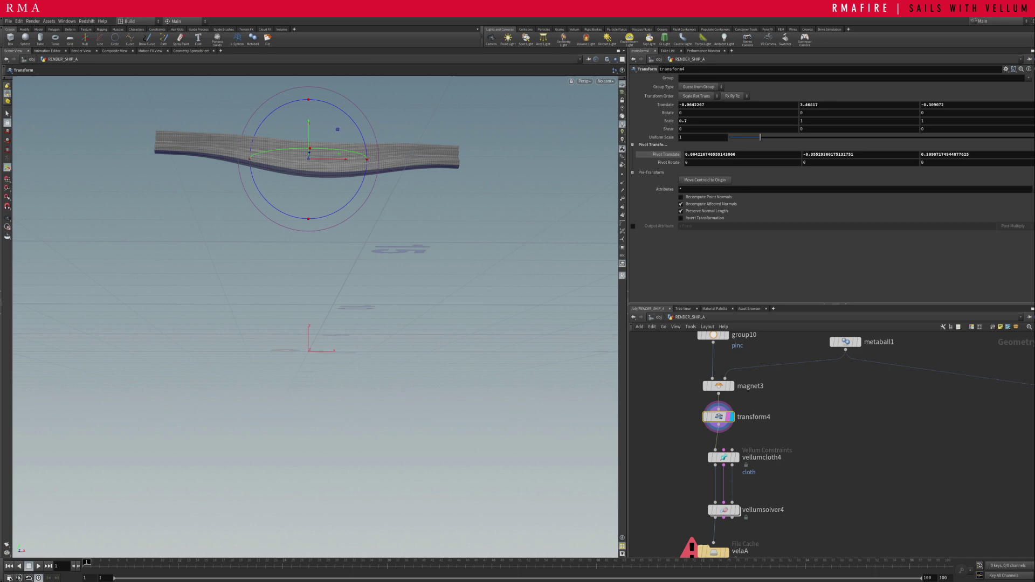
pyautogui.click(705, 180)
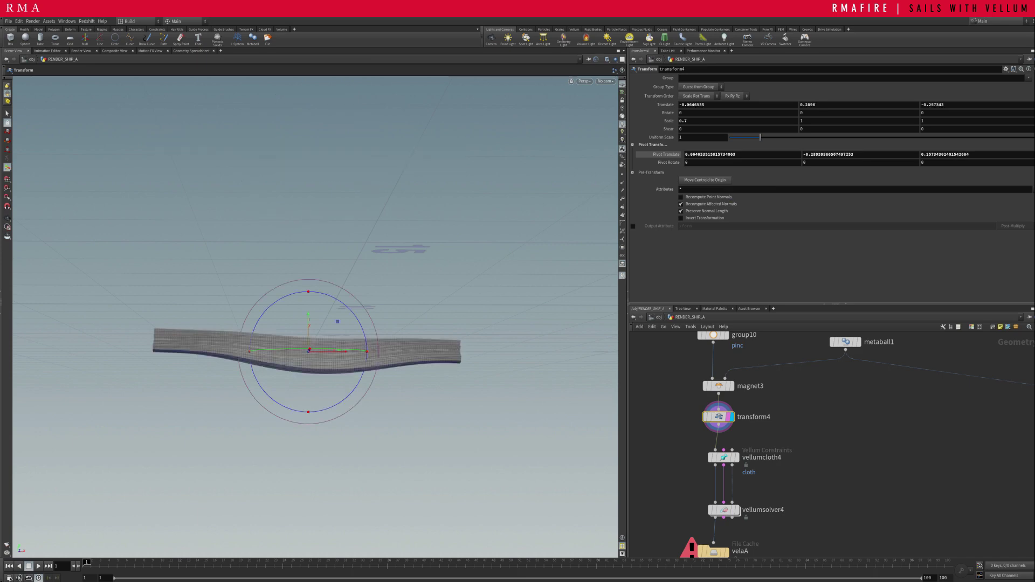
# Raise the sail above the grid with transform4, to a translate of about -0.10, 2.62, 0.20
pyautogui.moveTo(309, 315); pyautogui.dragTo(309, 186)
pyautogui.keyDown('alt'); pyautogui.moveTo(308, 186); pyautogui.dragTo(407, 236); pyautogui.keyUp('alt')
pyautogui.press('r')
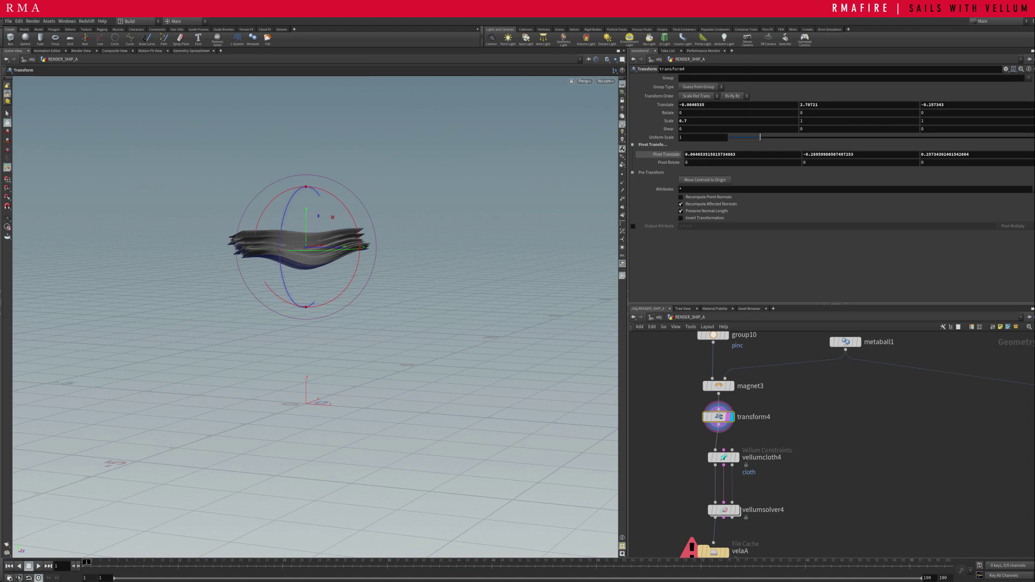
pyautogui.keyDown('alt'); pyautogui.moveTo(302, 243); pyautogui.dragTo(372, 278); pyautogui.keyUp('alt')
pyautogui.moveTo(318, 274); pyautogui.dragTo(360, 277)
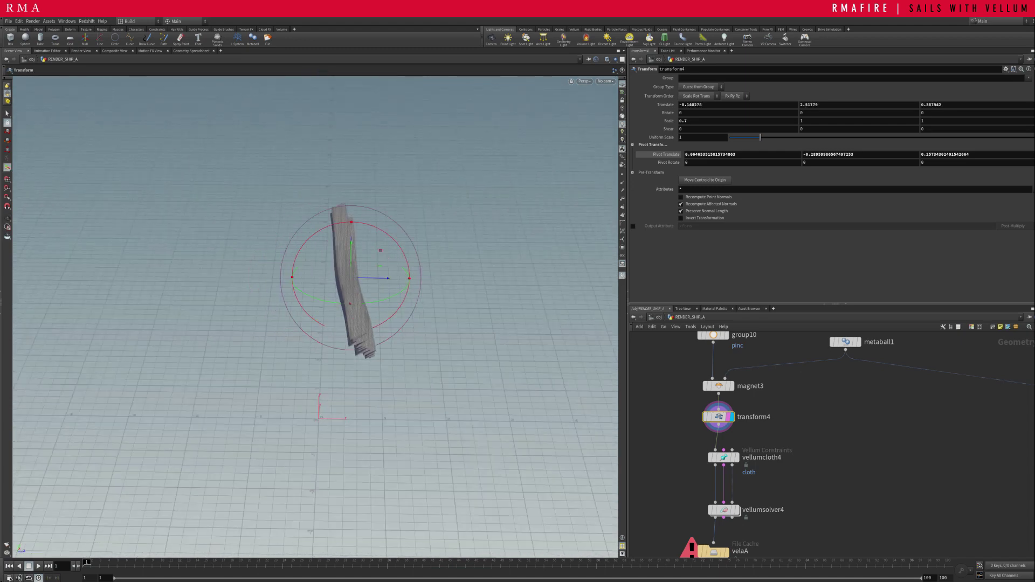
pyautogui.moveTo(351, 278); pyautogui.dragTo(199, 218)
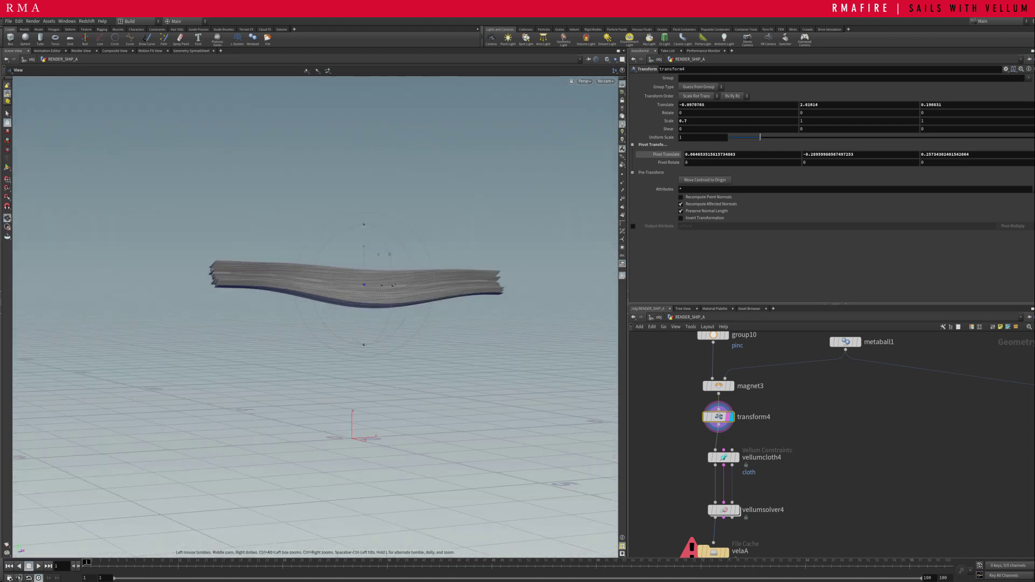
pyautogui.press('Return')
# Display the vellumcloth4 output and examine its cloth constraint settings and the point groups used for pinning
pyautogui.moveTo(797, 458); pyautogui.dragTo(779, 379, button='middle')
pyautogui.moveTo(648, 364); pyautogui.dragTo(779, 402)
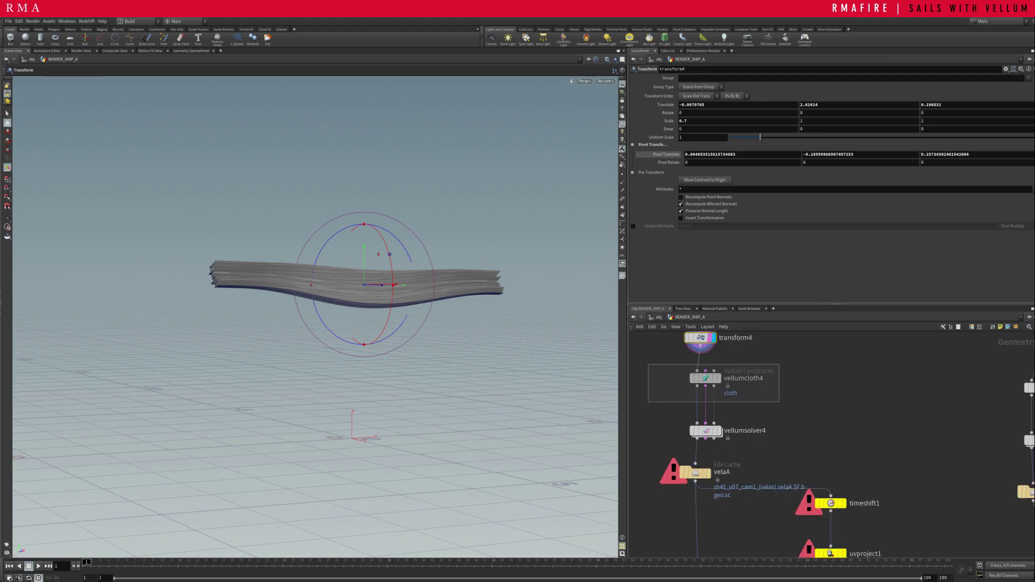
pyautogui.click(722, 361)
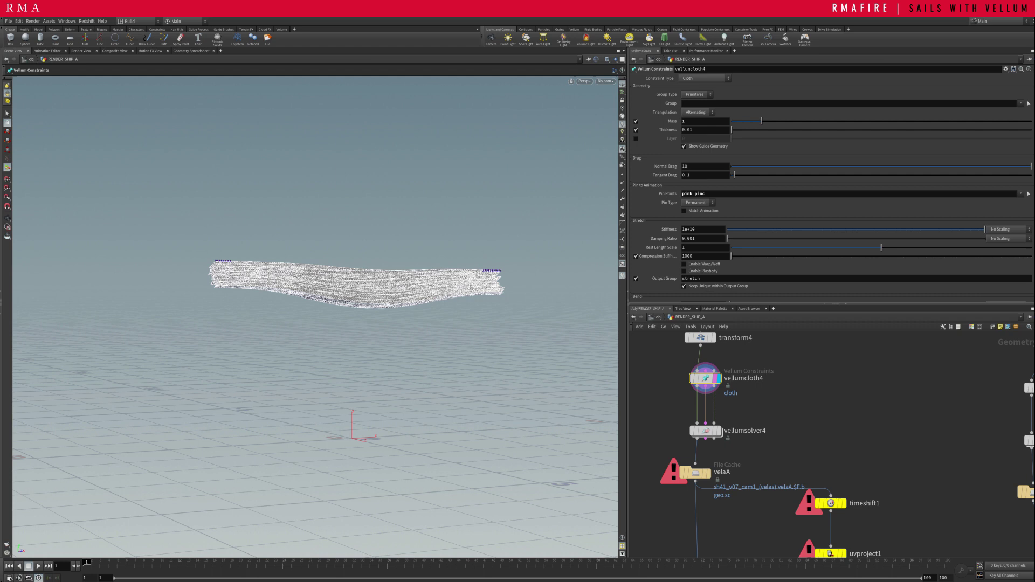
# Display the vellumsolver4 output and examine its gravity, wind and friction settings
pyautogui.moveTo(781, 399); pyautogui.dragTo(752, 337, button='middle')
pyautogui.moveTo(715, 388); pyautogui.dragTo(711, 404, button='middle')
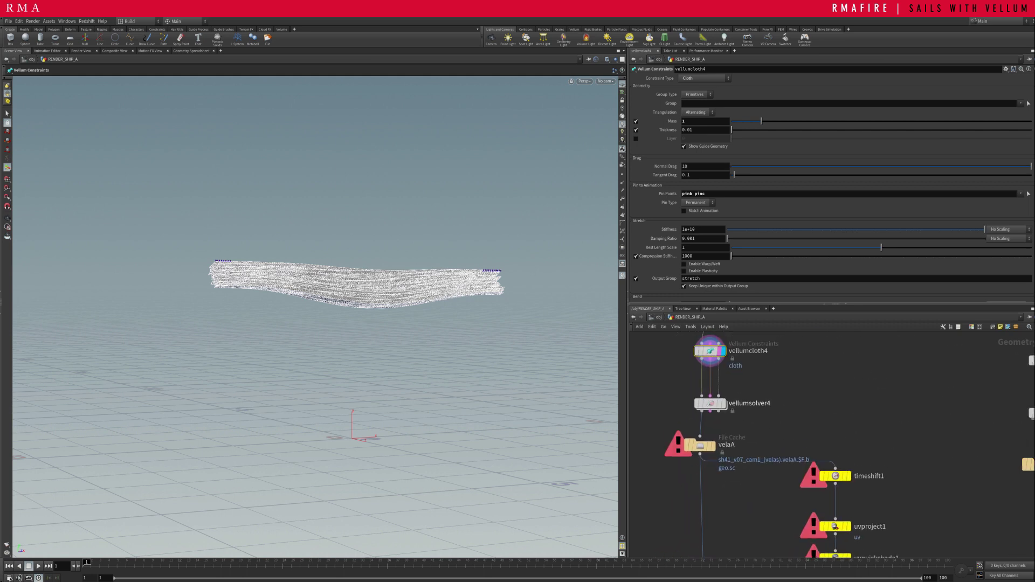
pyautogui.click(723, 403)
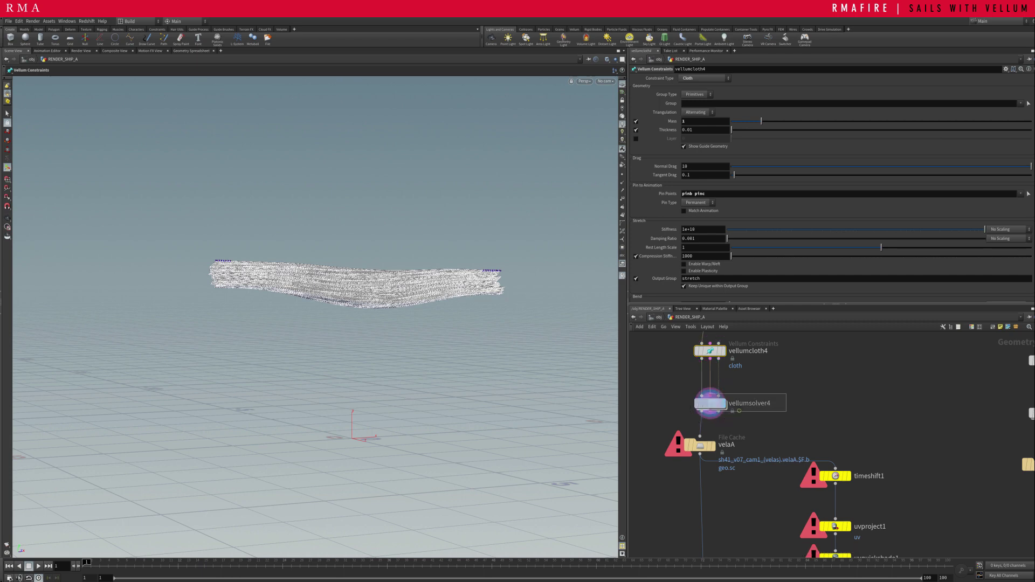
pyautogui.click(710, 403)
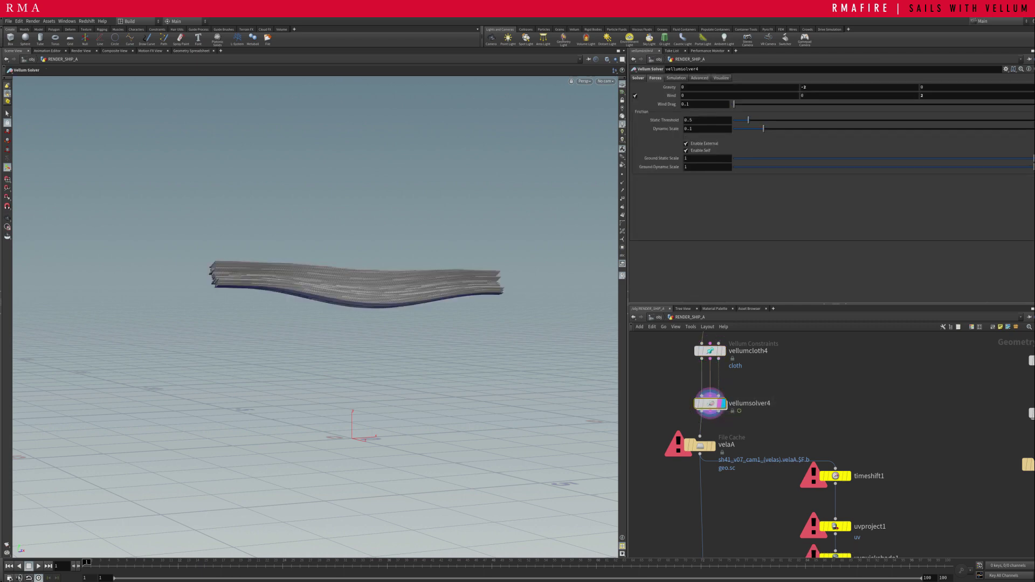
# Try reverting vellumsolver4's gravity to its default, and undo the change to restore the custom value
pyautogui.rightClick(668, 88)
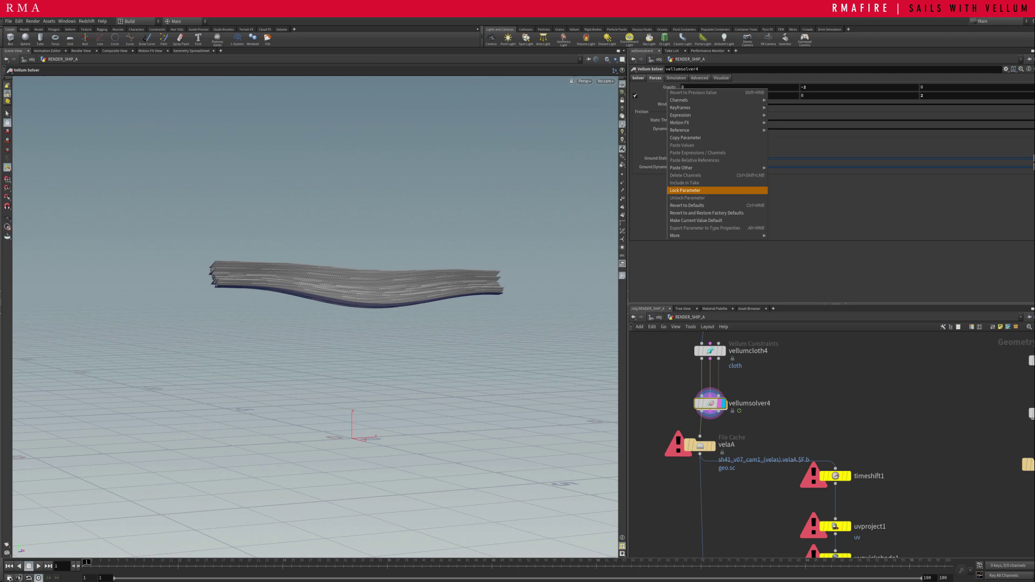
pyautogui.click(695, 205)
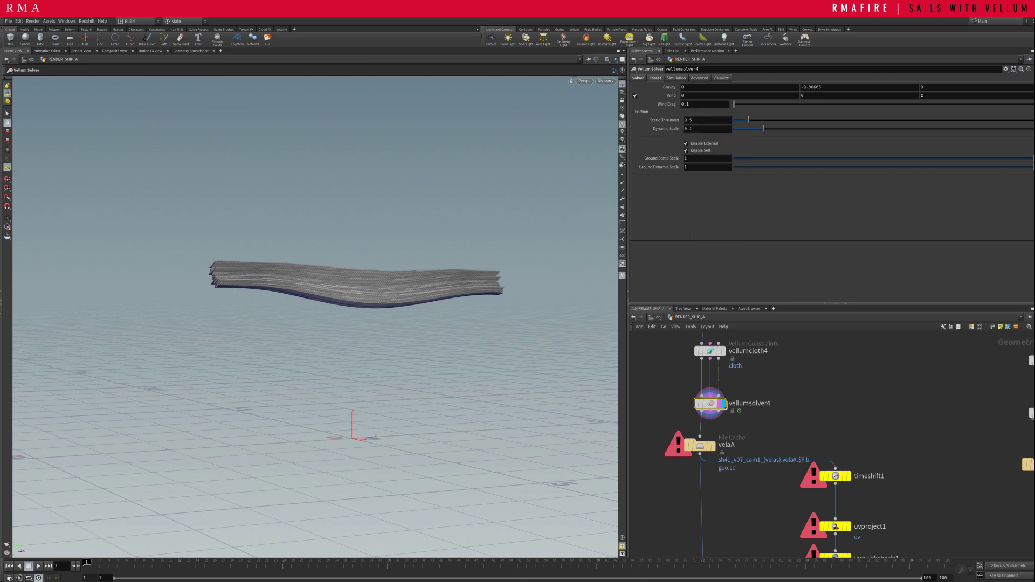
pyautogui.hotkey('ctrl', 'z')
pyautogui.doubleClick(805, 88)
pyautogui.click(807, 87)
pyautogui.press('Return')
# Frame the sail and play the vellumsolver4 simulation to watch the pinned cloth move
pyautogui.keyDown('alt'); pyautogui.moveTo(355, 291); pyautogui.dragTo(306, 268, button='middle'); pyautogui.keyUp('alt')
pyautogui.moveTo(306, 267)
pyautogui.keyDown('alt'); pyautogui.mouseDown()
pyautogui.moveTo(328, 259)
pyautogui.moveTo(301, 270)
pyautogui.moveTo(324, 265)
pyautogui.mouseUp(); pyautogui.keyUp('alt')
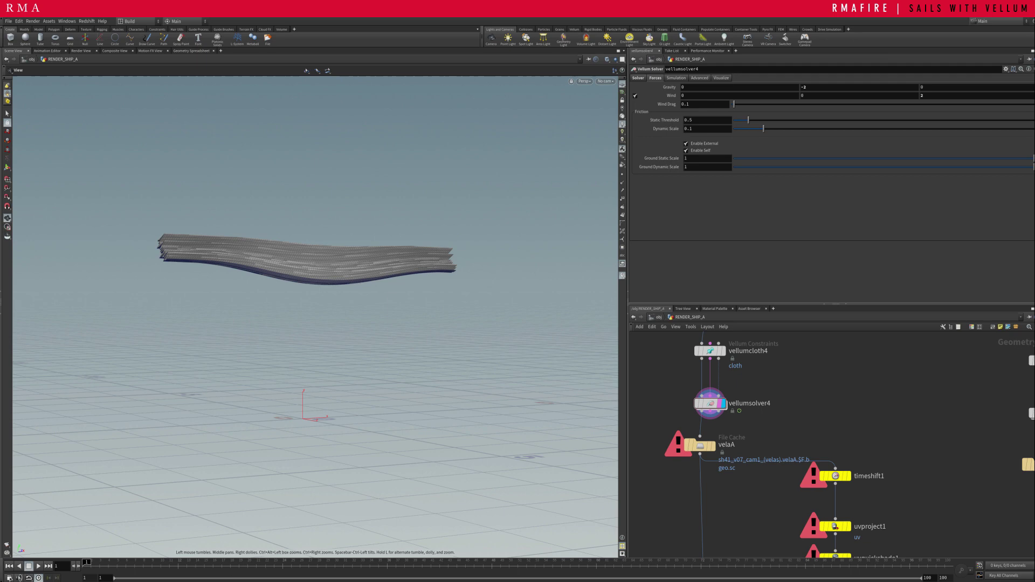
pyautogui.moveTo(658, 382); pyautogui.dragTo(786, 430)
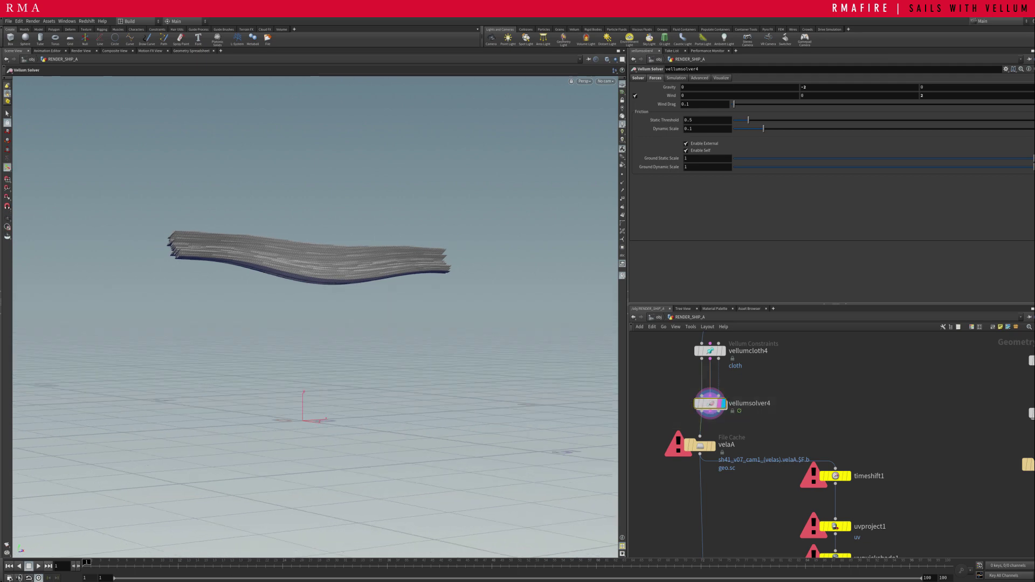
pyautogui.press('Up')
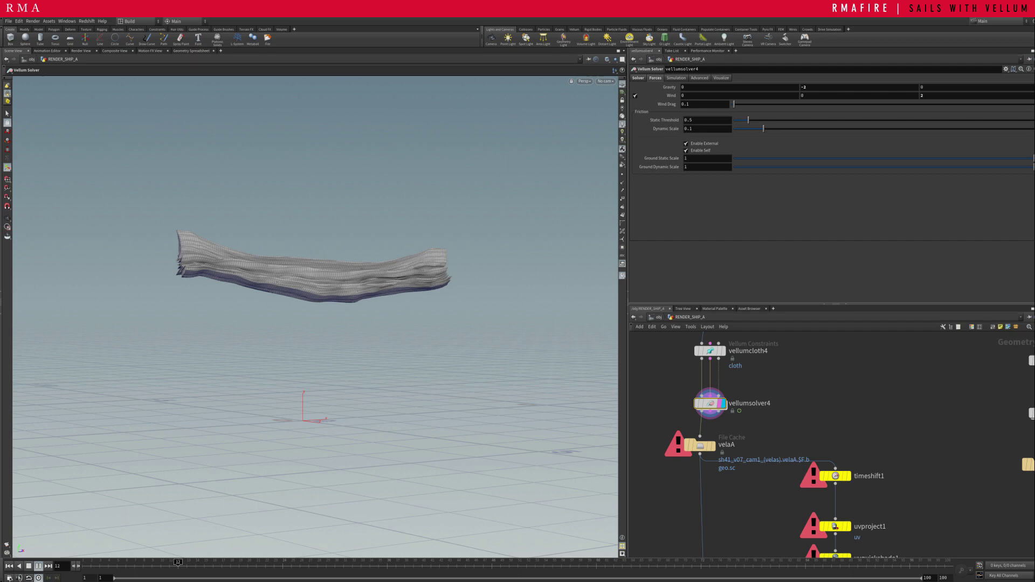
# Stop the playback, display the velaA file cache and scrub to frame 35 to inspect the cached sail from several angles
pyautogui.press('Escape')
pyautogui.click(713, 446)
pyautogui.click(699, 446)
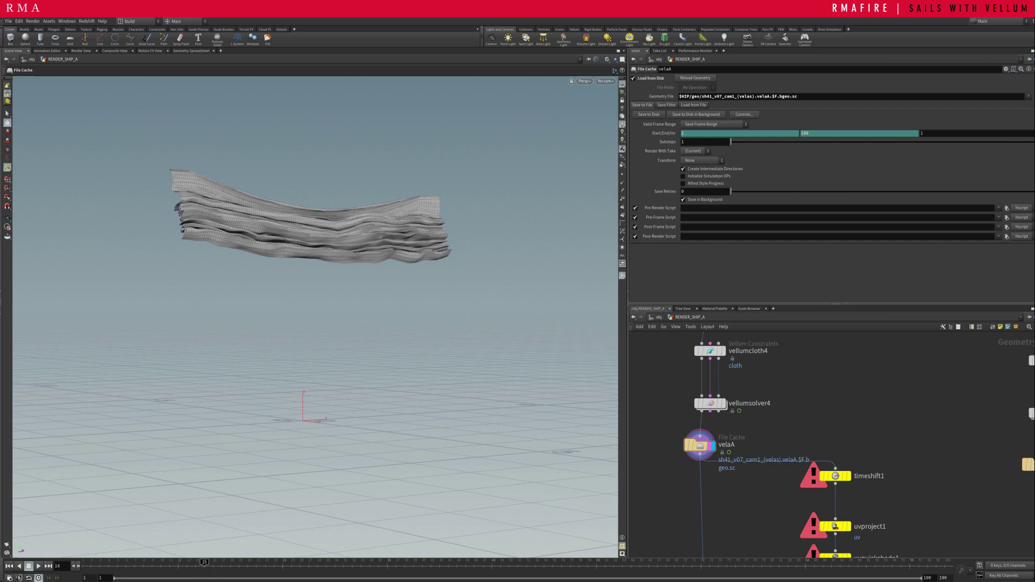
pyautogui.moveTo(300, 564)
pyautogui.mouseDown()
pyautogui.moveTo(334, 564)
pyautogui.moveTo(178, 564)
pyautogui.mouseUp()
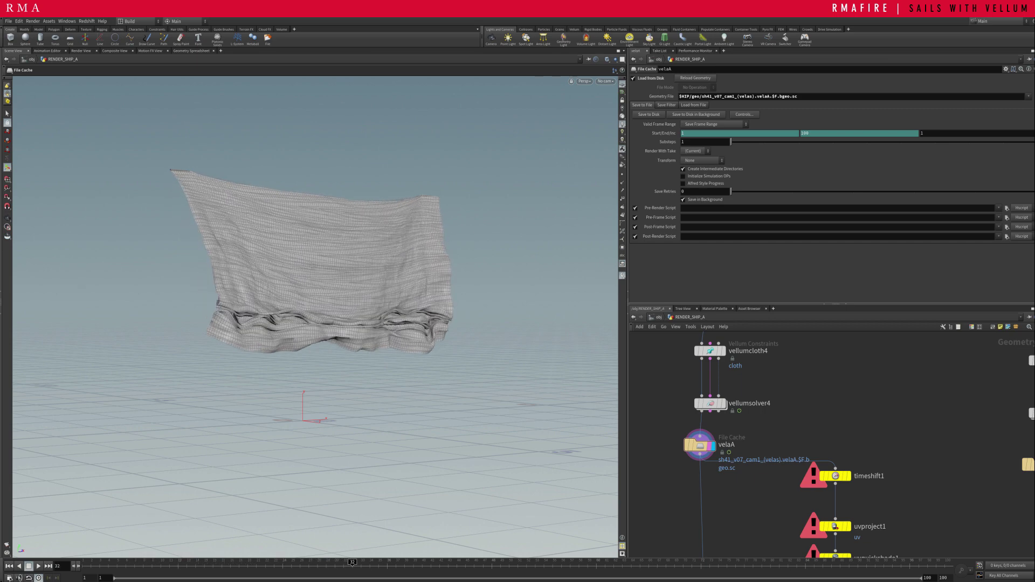
pyautogui.keyDown('alt'); pyautogui.moveTo(324, 324); pyautogui.dragTo(388, 323); pyautogui.keyUp('alt')
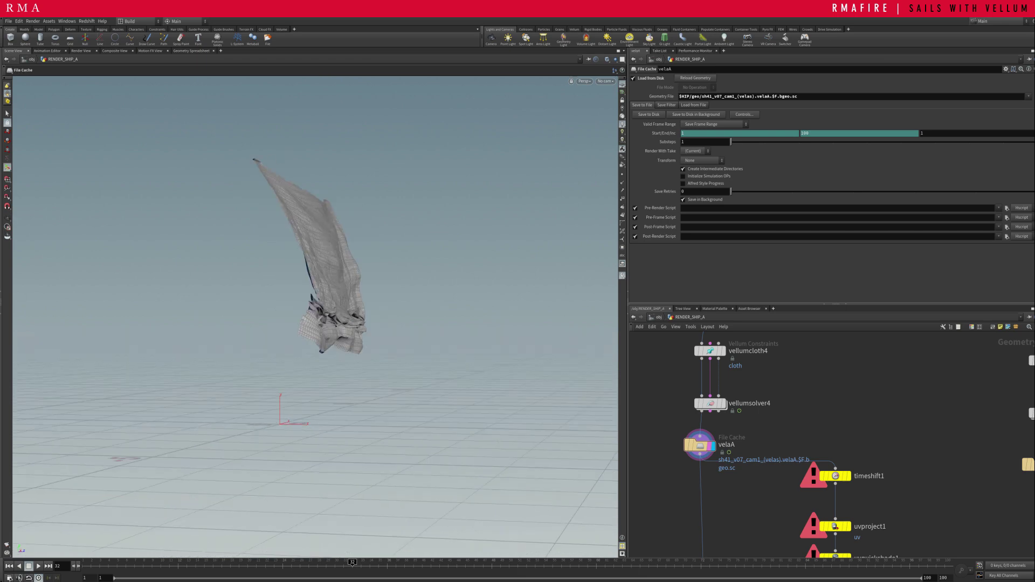
pyautogui.moveTo(352, 562); pyautogui.dragTo(378, 562)
pyautogui.keyDown('alt'); pyautogui.moveTo(388, 323); pyautogui.dragTo(301, 313); pyautogui.keyUp('alt')
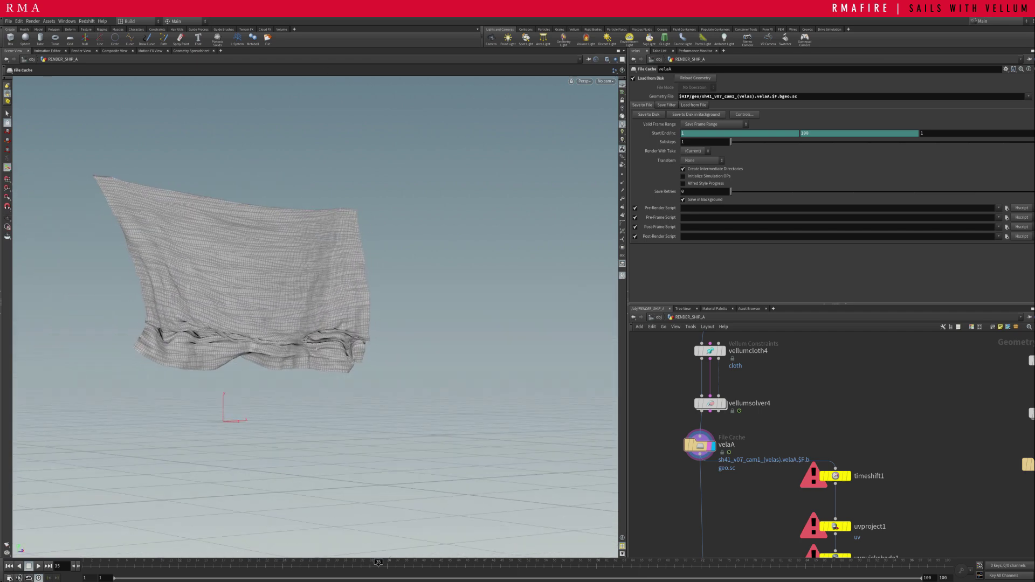
# Display the timeshift1 output below velaA and examine its frame settings
pyautogui.moveTo(771, 501); pyautogui.dragTo(776, 449, button='middle')
pyautogui.moveTo(812, 406); pyautogui.dragTo(813, 402, button='middle')
pyautogui.scroll(-2, 813, 403)
pyautogui.moveTo(734, 516); pyautogui.dragTo(730, 504)
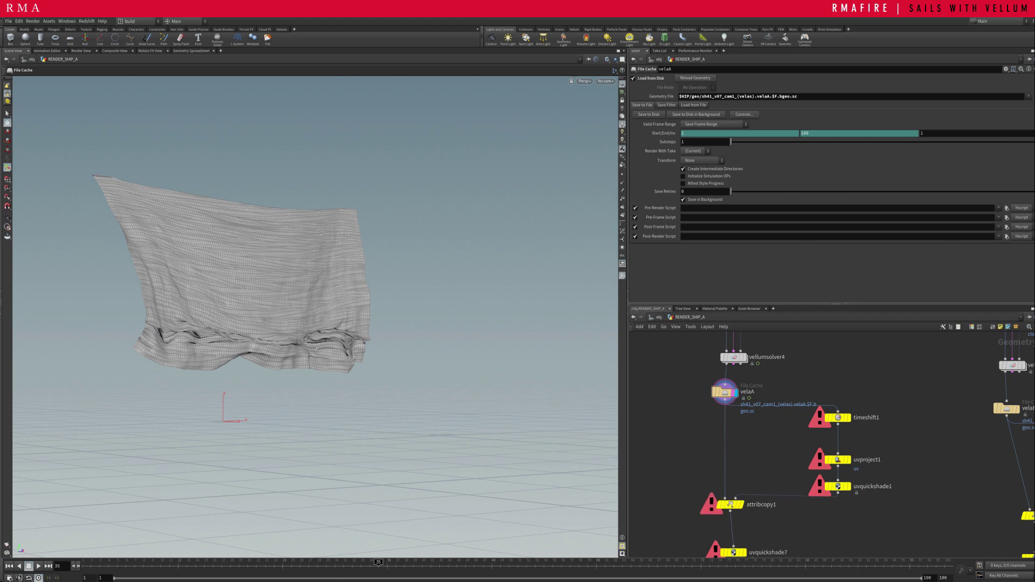
pyautogui.scroll(2, 790, 450)
pyautogui.moveTo(790, 451); pyautogui.dragTo(795, 437, button='middle')
pyautogui.click(852, 398)
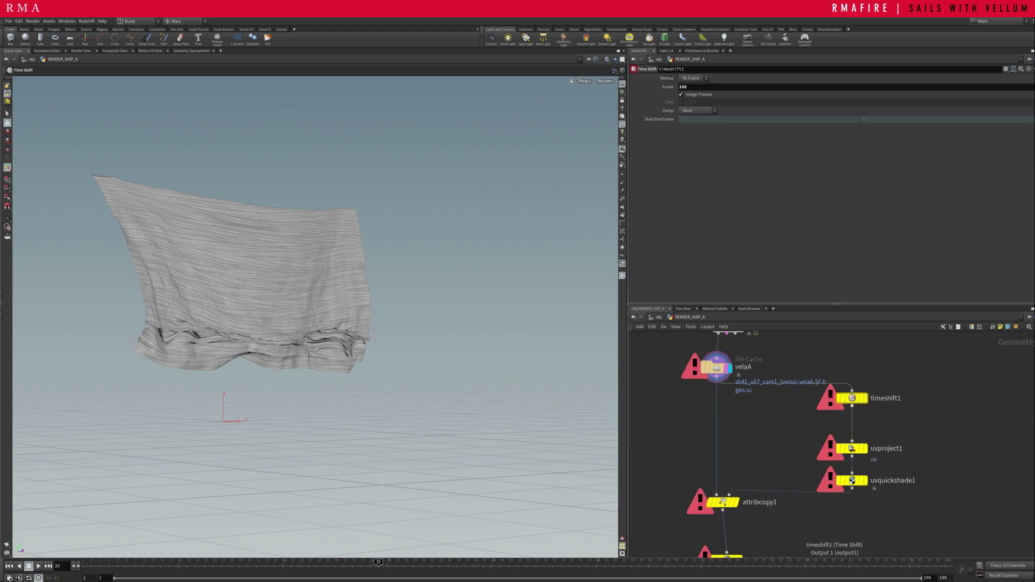
pyautogui.click(864, 397)
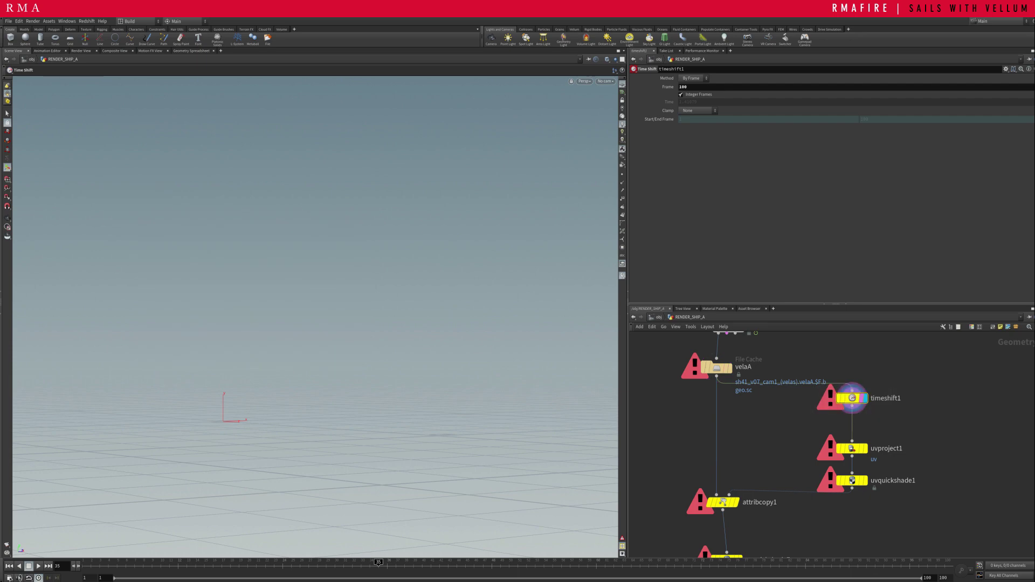
# Examine velaA's file cache settings, scrub back to frame 27 and display the velaA output again
pyautogui.click(716, 368)
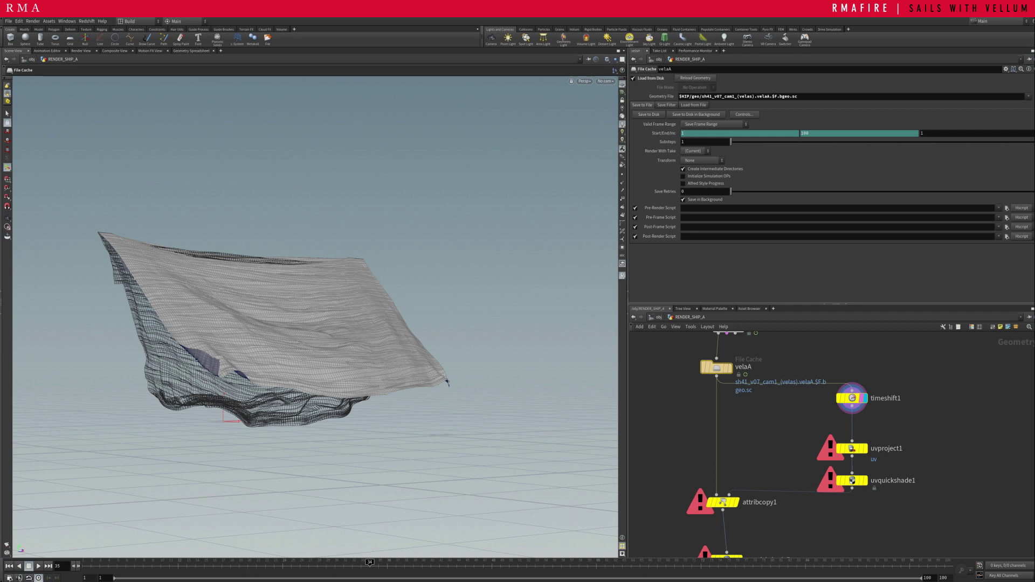
pyautogui.moveTo(370, 563); pyautogui.dragTo(309, 563)
pyautogui.click(782, 432)
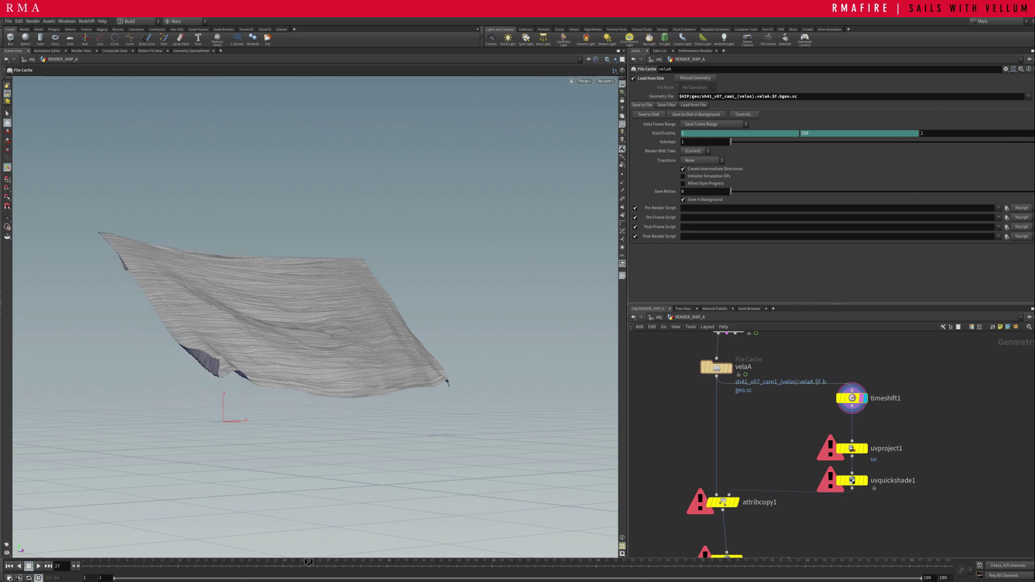
pyautogui.click(730, 367)
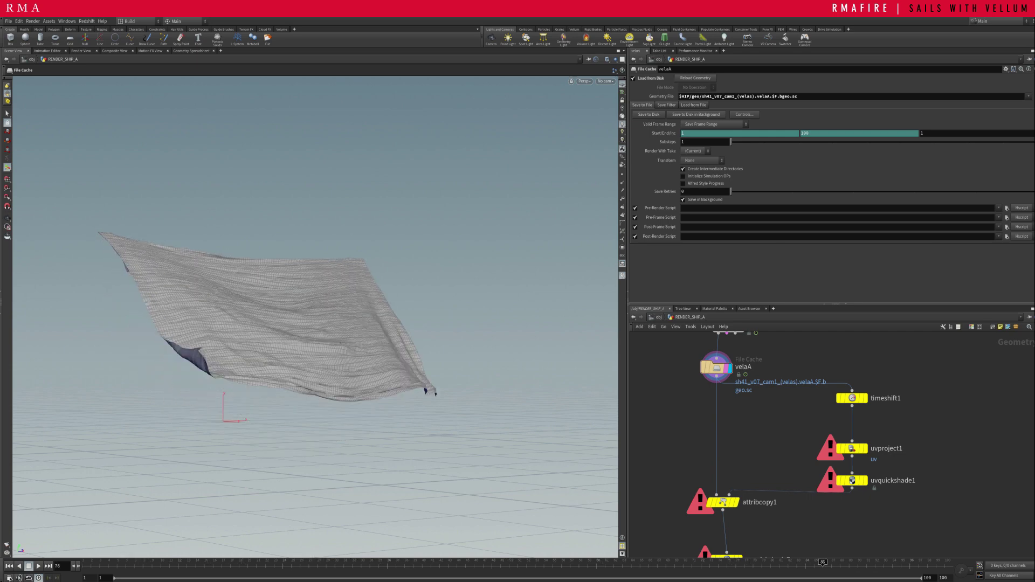
# Look inside vellumsolver4 at its internal forces network and return to the RENDER_SHIP_A network
pyautogui.moveTo(786, 415); pyautogui.dragTo(774, 492, button='middle')
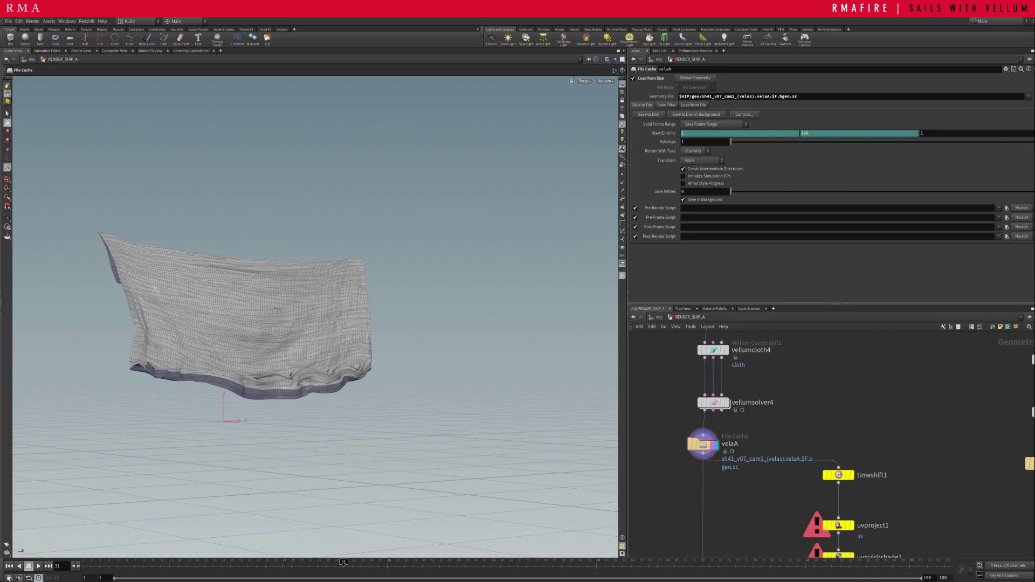
pyautogui.doubleClick(713, 402)
pyautogui.moveTo(754, 413); pyautogui.dragTo(755, 400, button='middle')
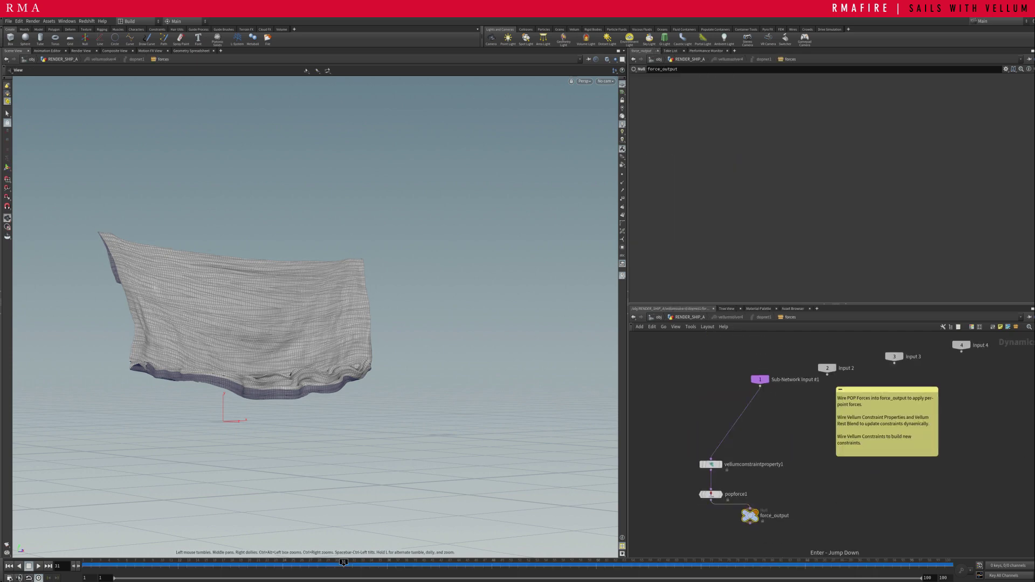
pyautogui.click(689, 316)
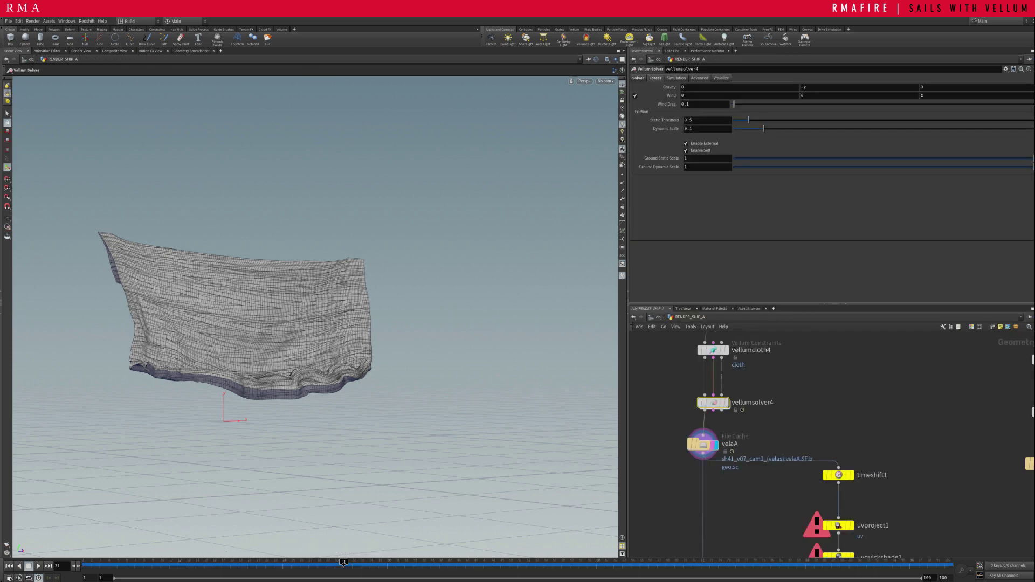
# Select vellumcloth4 and examine its cloth constraint and pinning settings
pyautogui.moveTo(765, 388); pyautogui.dragTo(755, 424, button='middle')
pyautogui.moveTo(649, 372); pyautogui.dragTo(756, 397)
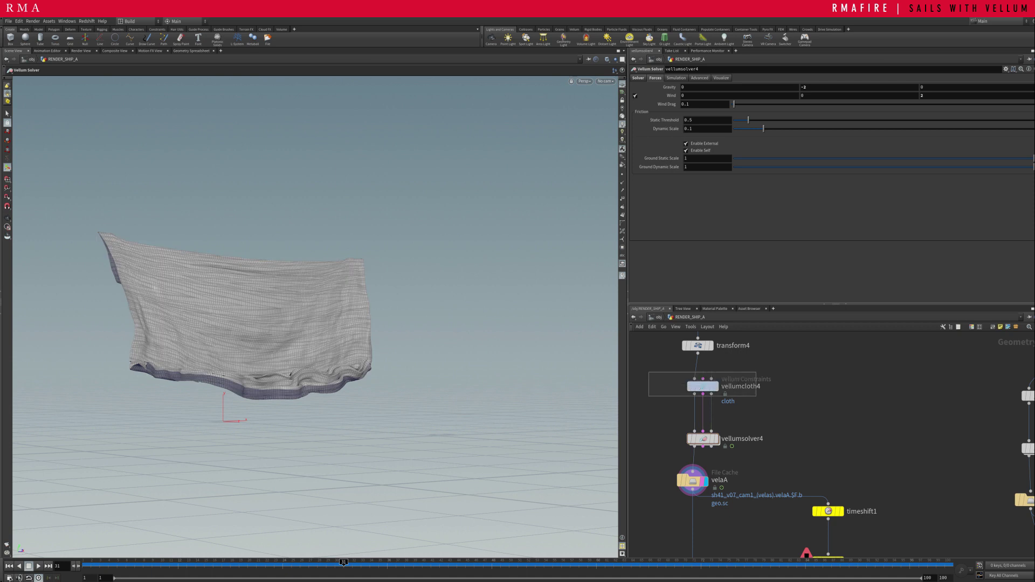
pyautogui.click(702, 386)
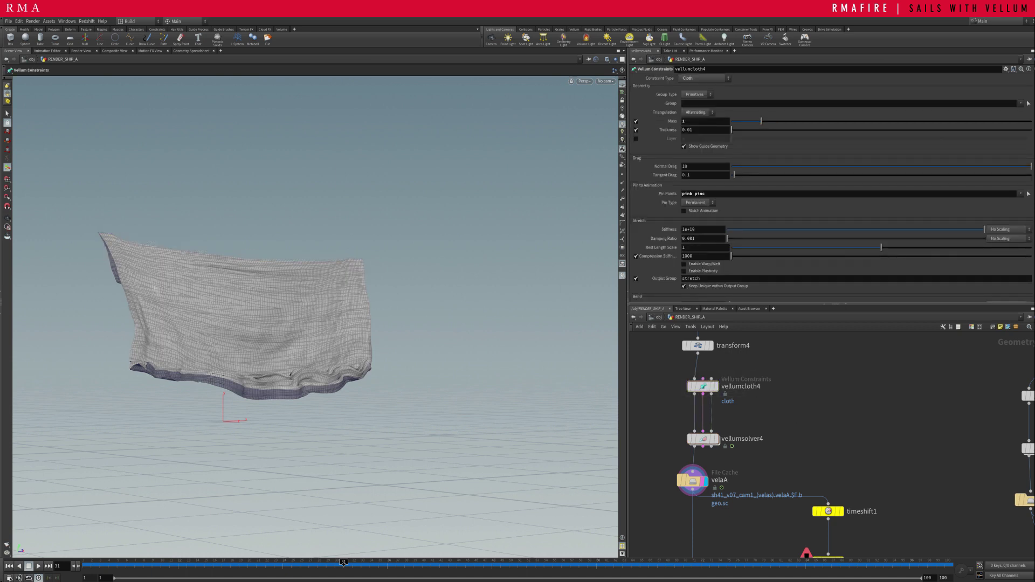
# Line up vellumconstraintproperty1, popforce1 and force_output beneath the first input in vellumsolver4's forces network, and show popforce1's parameters
pyautogui.press('Down')
pyautogui.press('Return')
pyautogui.scroll(2, 752, 452)
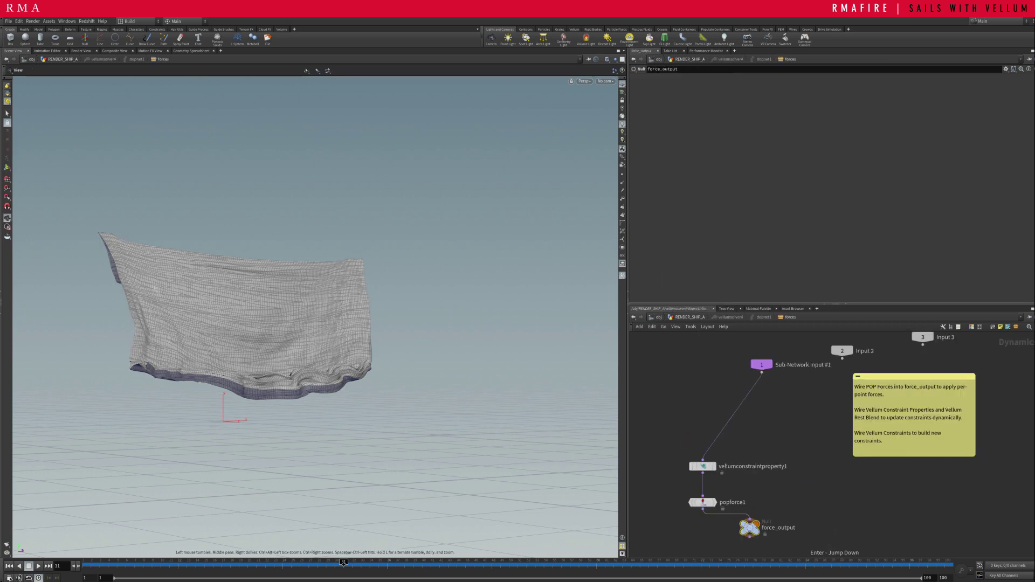
pyautogui.moveTo(702, 467); pyautogui.dragTo(762, 411)
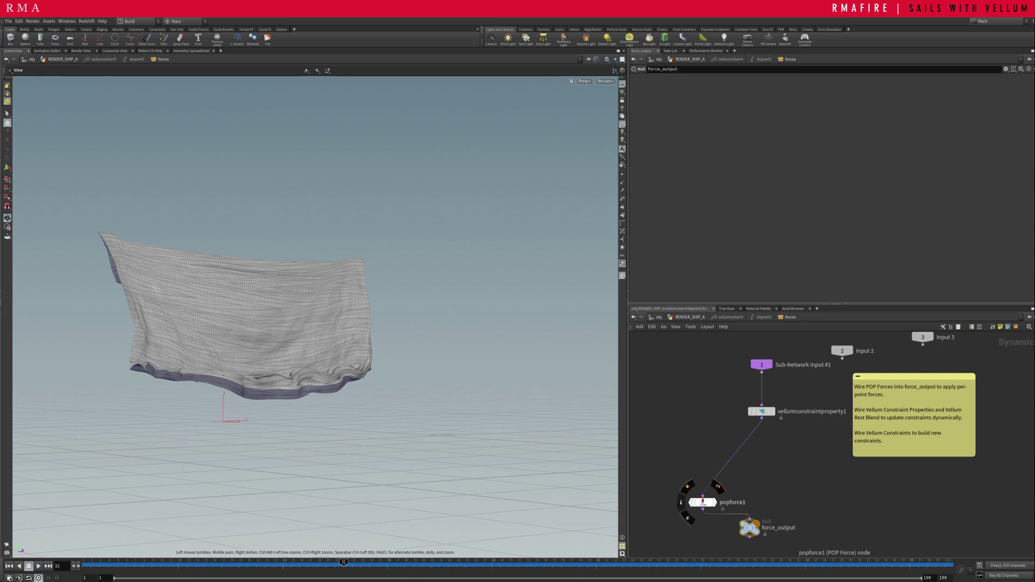
pyautogui.moveTo(702, 502); pyautogui.dragTo(758, 438)
pyautogui.moveTo(749, 527); pyautogui.dragTo(758, 477)
pyautogui.click(759, 437)
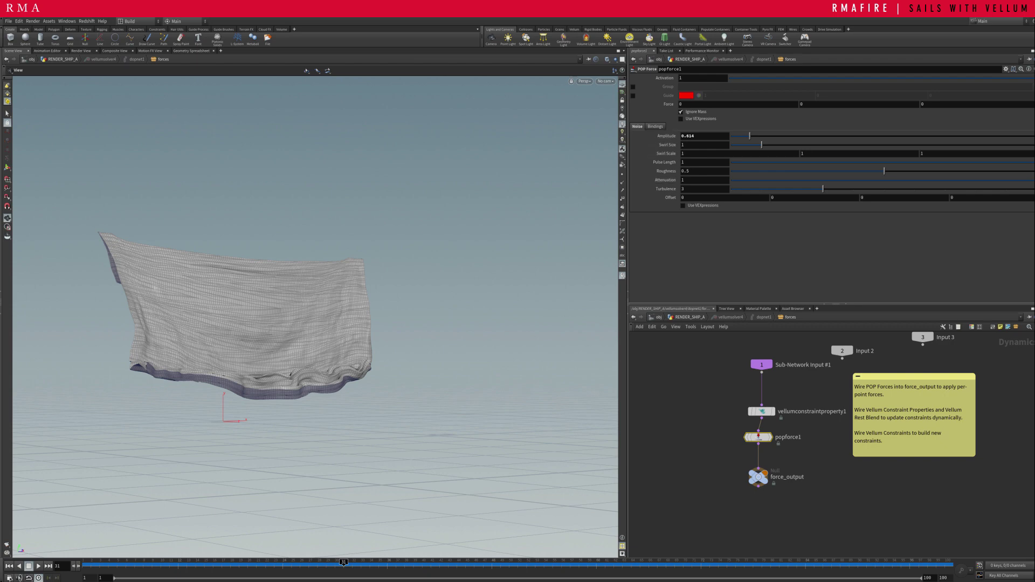
# Leave the forces network, reopen it to recheck popforce1's noise settings, and return to RENDER_SHIP_A
pyautogui.press('u')
pyautogui.moveTo(765, 453); pyautogui.dragTo(767, 430, button='middle')
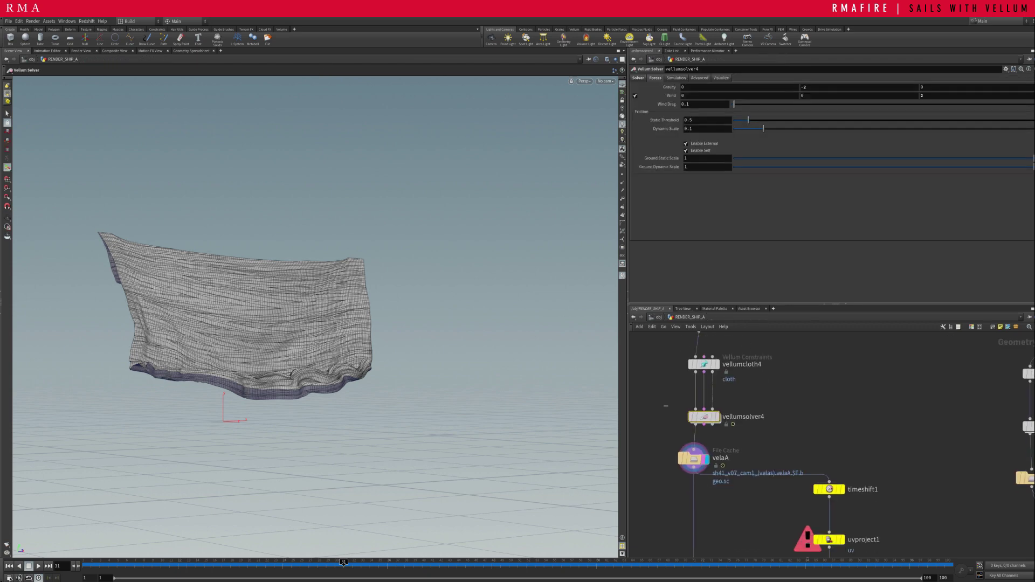
pyautogui.press('i')
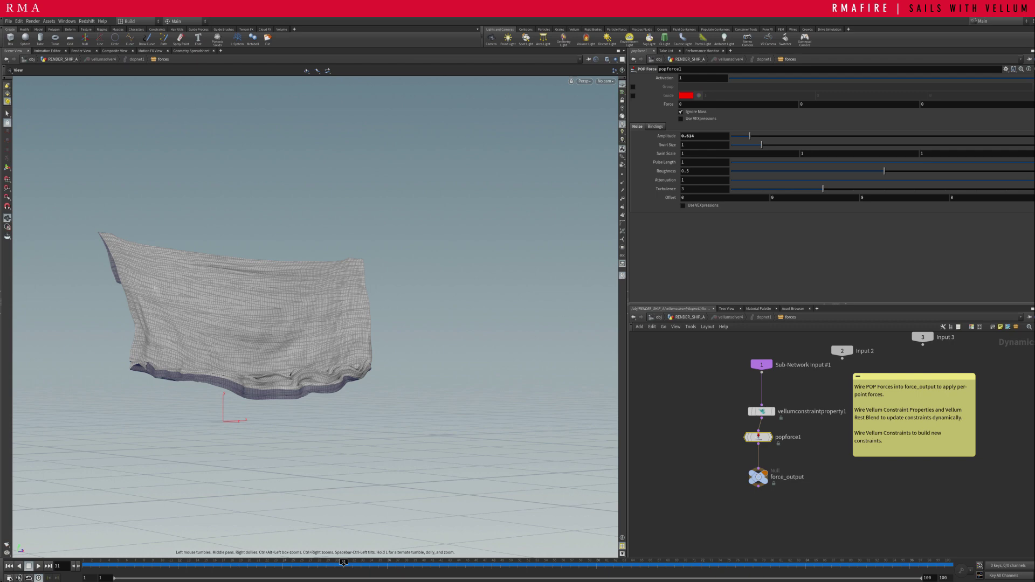
pyautogui.press('u')
pyautogui.press('u')
pyautogui.press('u')
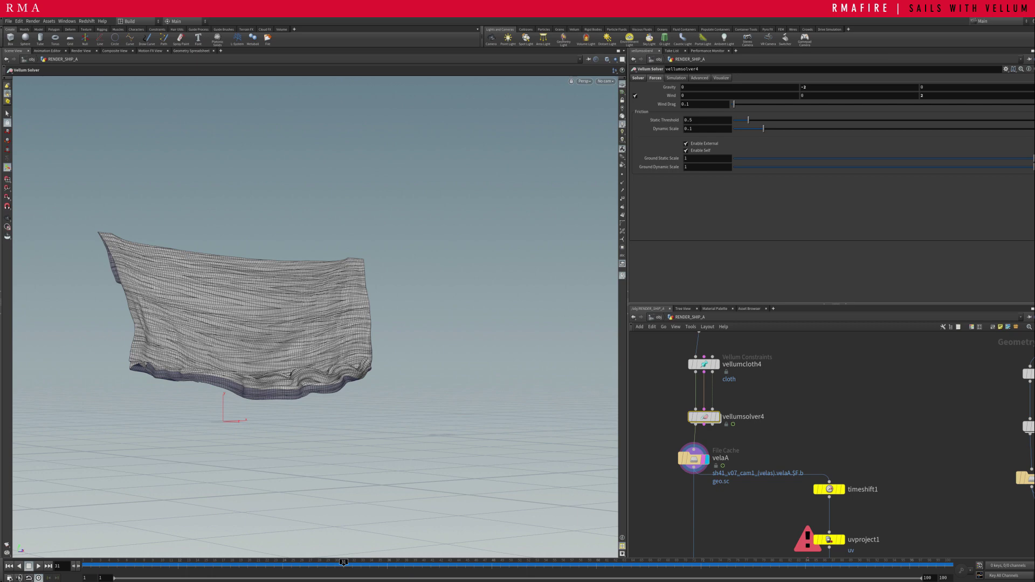
# Move to frame 64 and inspect the cached velaA sail from the side and the front
pyautogui.scroll(-3, 315, 317)
pyautogui.keyDown('alt'); pyautogui.moveTo(269, 323); pyautogui.dragTo(418, 325); pyautogui.keyUp('alt')
pyautogui.keyDown('alt'); pyautogui.moveTo(335, 326); pyautogui.dragTo(372, 319); pyautogui.keyUp('alt')
pyautogui.moveTo(776, 485); pyautogui.dragTo(780, 398, button='middle')
pyautogui.moveTo(327, 565); pyautogui.dragTo(631, 564)
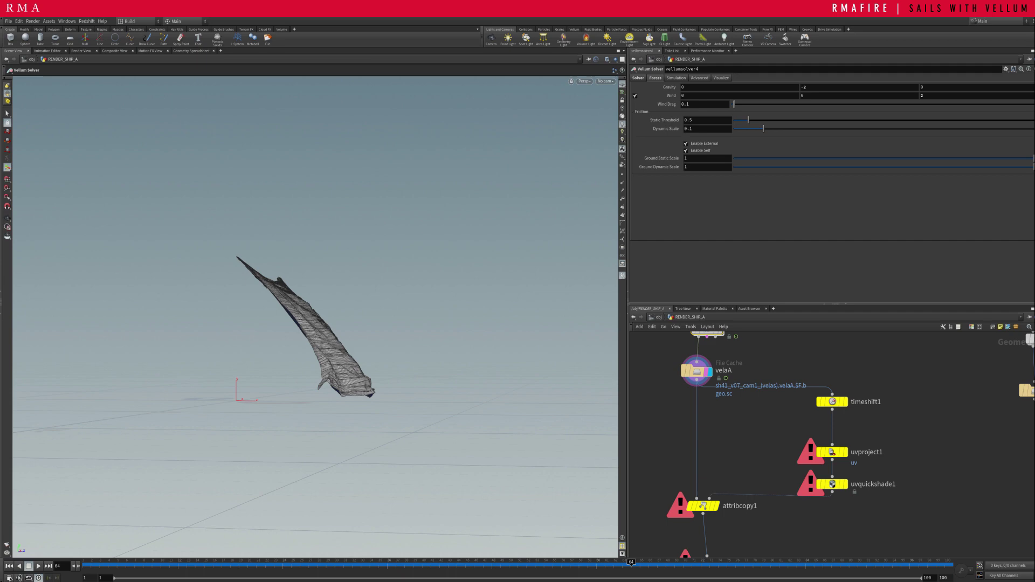
pyautogui.keyDown('alt'); pyautogui.moveTo(420, 323); pyautogui.dragTo(239, 326); pyautogui.keyUp('alt')
pyautogui.scroll(2, 315, 323)
pyautogui.keyDown('alt'); pyautogui.moveTo(315, 323); pyautogui.dragTo(311, 306); pyautogui.keyUp('alt')
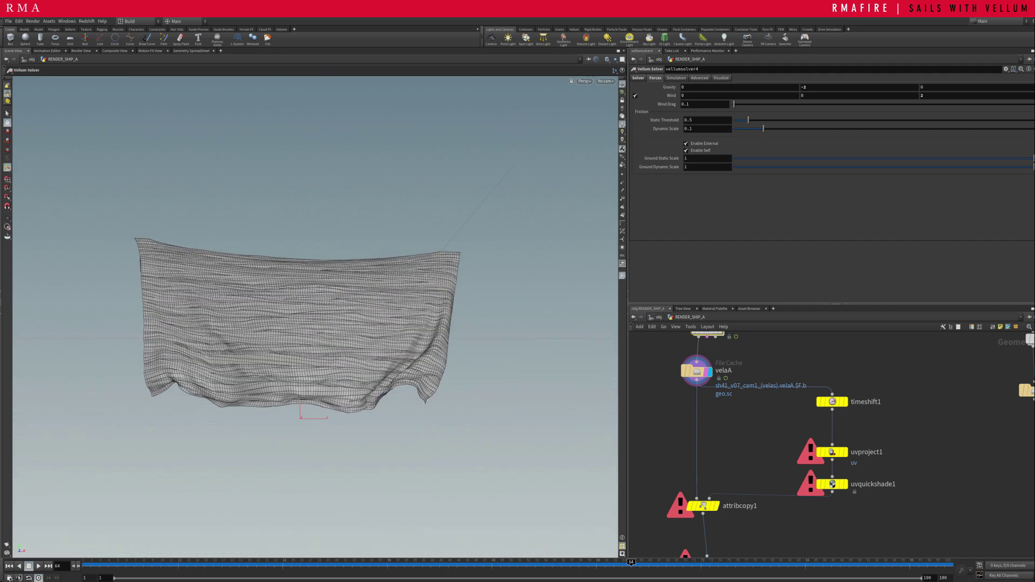
# Display the timeshift1 output and inspect the frame 100 sail from another angle
pyautogui.moveTo(765, 442); pyautogui.dragTo(760, 430, button='middle')
pyautogui.click(830, 388)
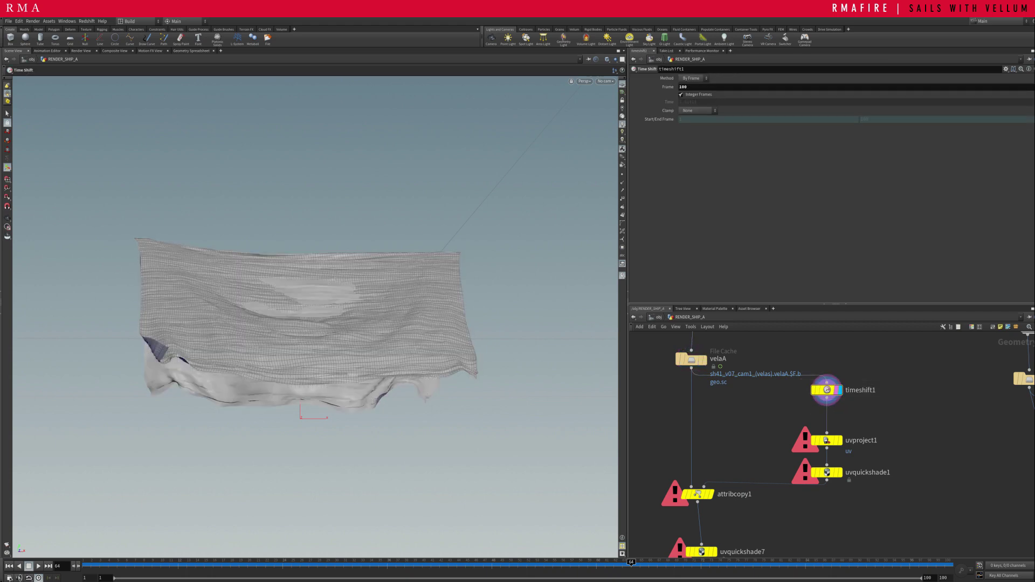
pyautogui.scroll(-2, 377, 345)
pyautogui.keyDown('alt'); pyautogui.moveTo(377, 345); pyautogui.dragTo(310, 291); pyautogui.keyUp('alt')
pyautogui.moveTo(842, 374)
pyautogui.click(843, 407)
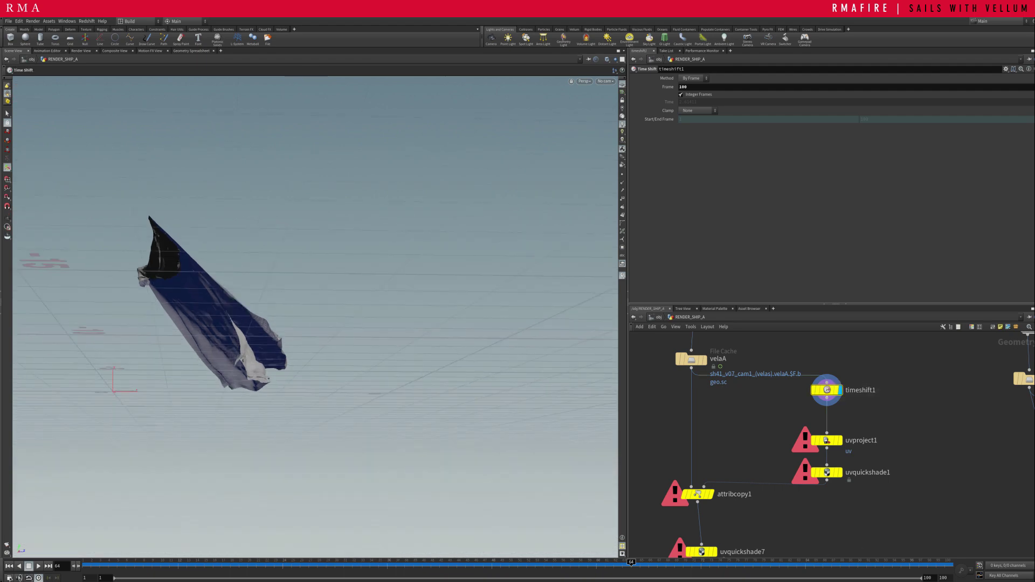
# Add a new Scene View pane and set it to hide other objects so only the sail is shown
pyautogui.click(220, 51)
pyautogui.moveTo(237, 63)
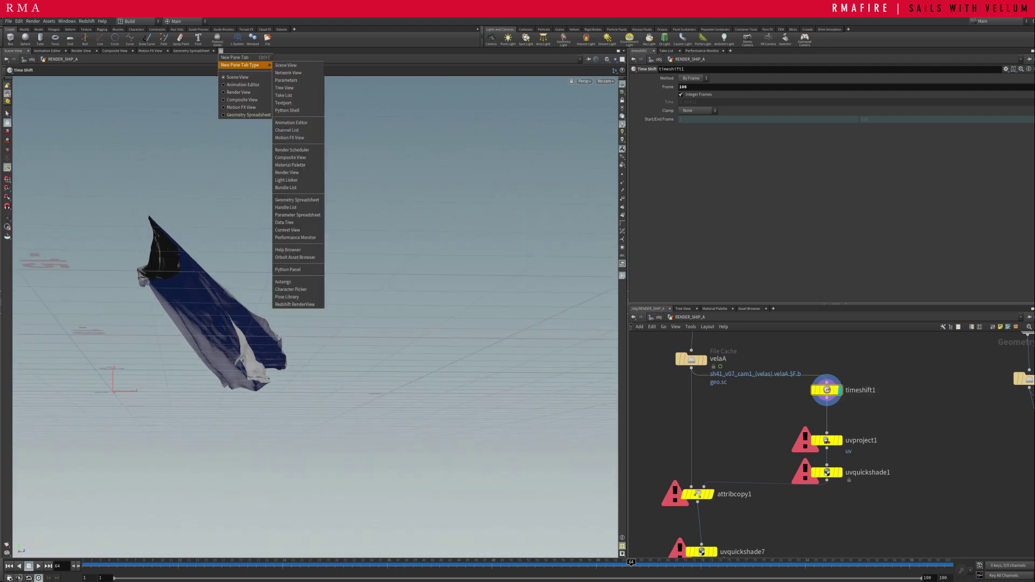
pyautogui.click(294, 64)
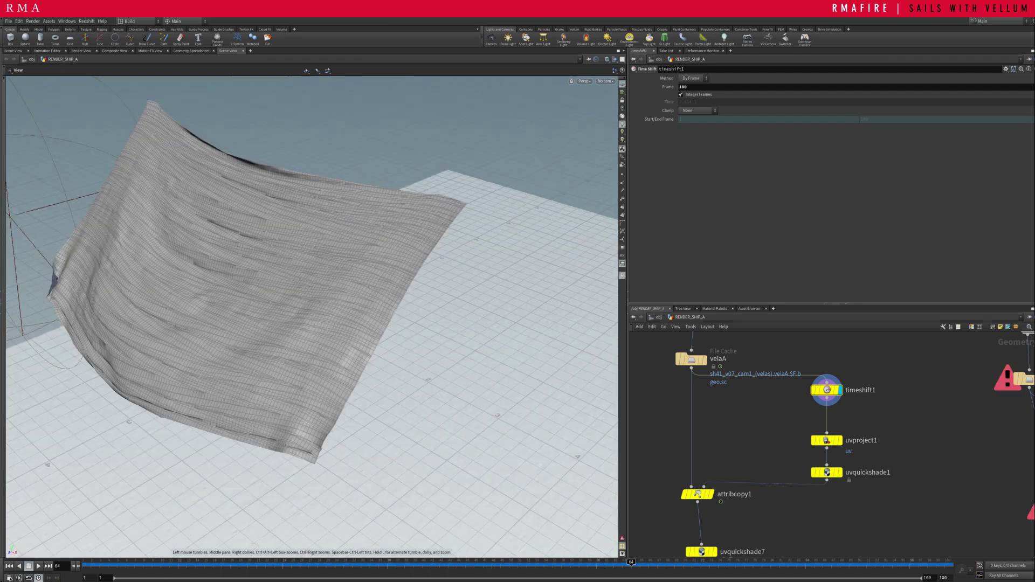
pyautogui.scroll(-5, 312, 317)
pyautogui.keyDown('alt'); pyautogui.moveTo(312, 334); pyautogui.dragTo(388, 307); pyautogui.keyUp('alt')
pyautogui.click(615, 59)
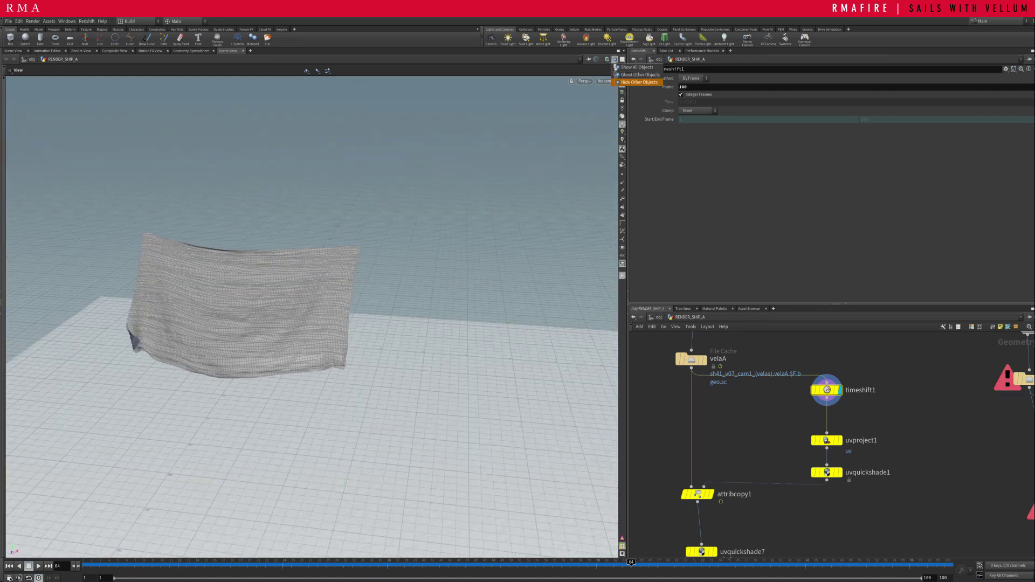
pyautogui.click(637, 82)
# Move uvproject1 closer to timeshift1 in the network, display its output and examine the projection plane around the sail
pyautogui.scroll(3, 312, 317)
pyautogui.moveTo(312, 324); pyautogui.dragTo(372, 288)
pyautogui.moveTo(826, 440)
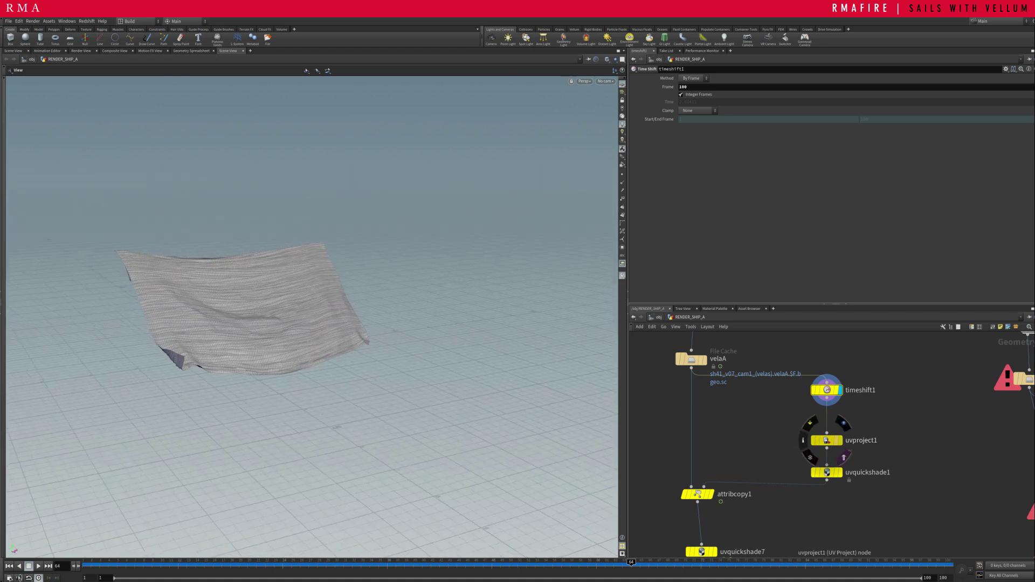
pyautogui.moveTo(826, 441); pyautogui.dragTo(831, 426)
pyautogui.press('Return')
pyautogui.scroll(-5, 313, 313)
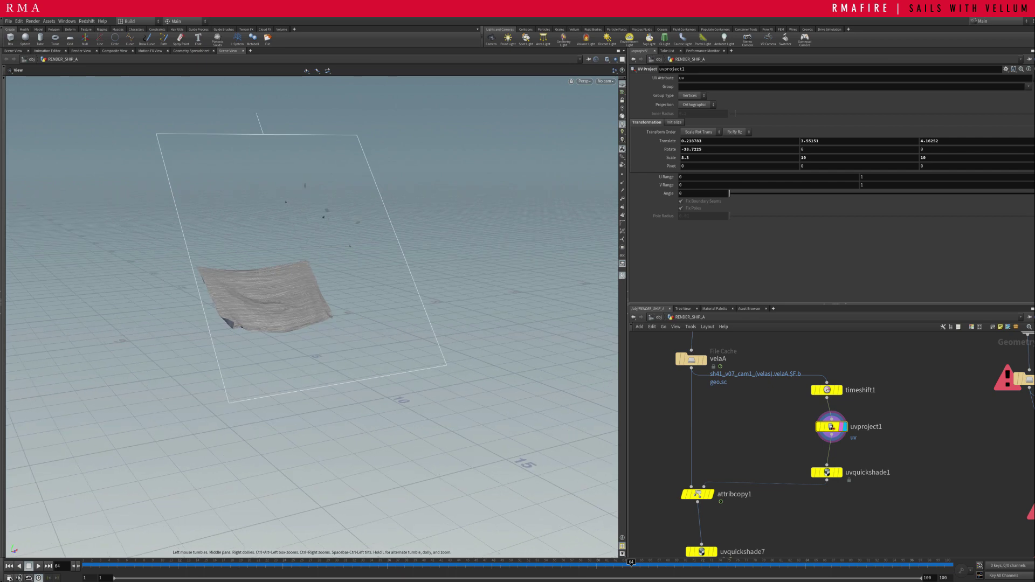
pyautogui.keyDown('alt'); pyautogui.moveTo(313, 312); pyautogui.dragTo(402, 283); pyautogui.keyUp('alt')
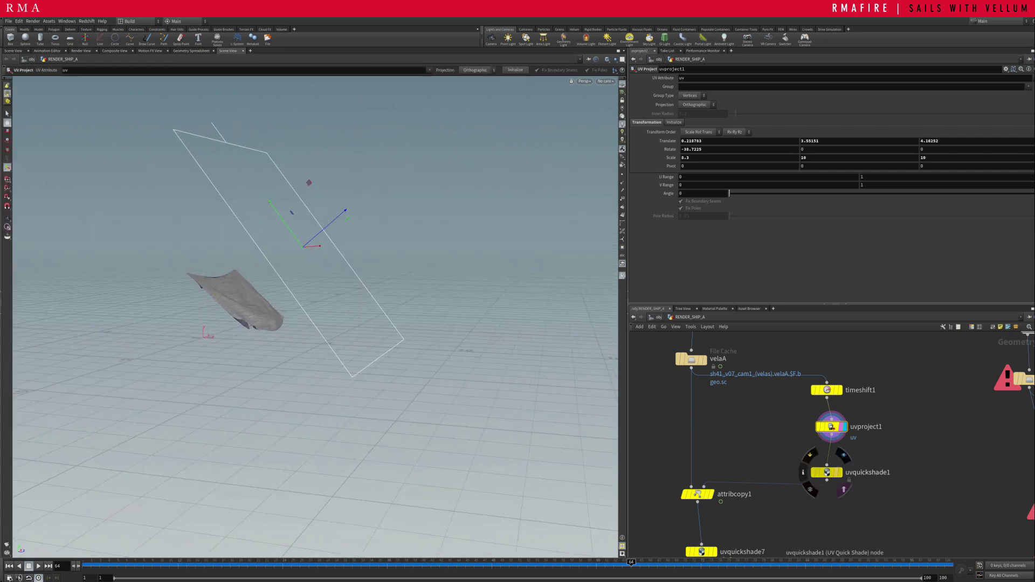
# Display the uvquickshade1 output to preview the projected texture on the sail
pyautogui.click(838, 472)
pyautogui.scroll(3, 324, 281)
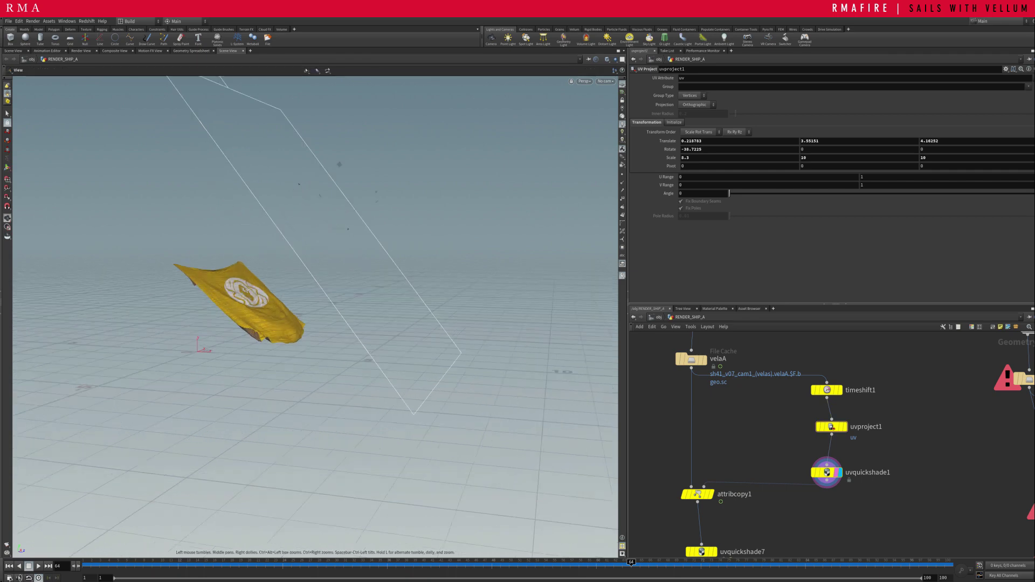
pyautogui.keyDown('alt'); pyautogui.moveTo(377, 269); pyautogui.dragTo(320, 307); pyautogui.keyUp('alt')
# Reposition uvproject1's projection plane with its handle to a translation of about 0.15, 3.2, 4.3
pyautogui.press('Return')
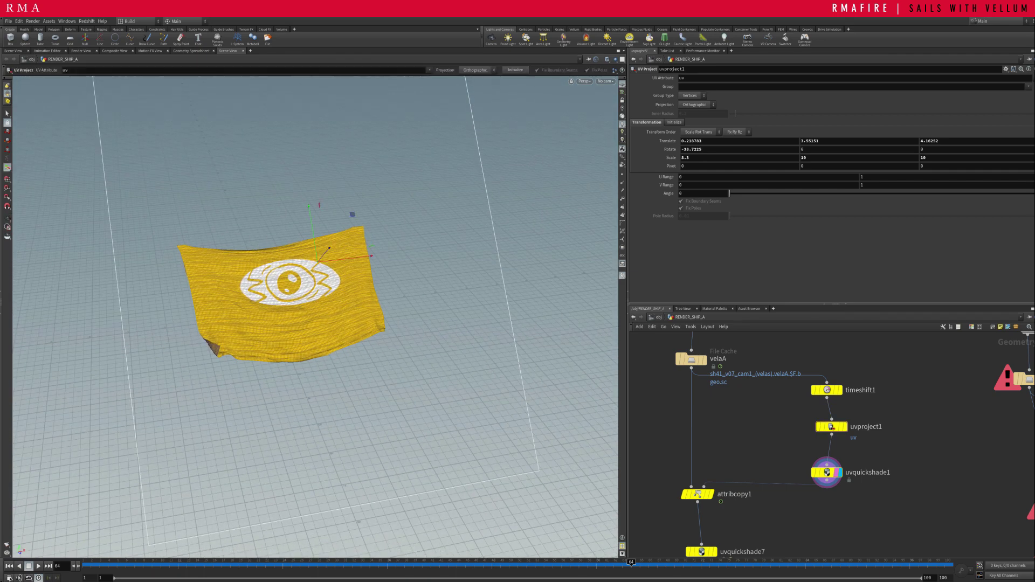
pyautogui.click(833, 427)
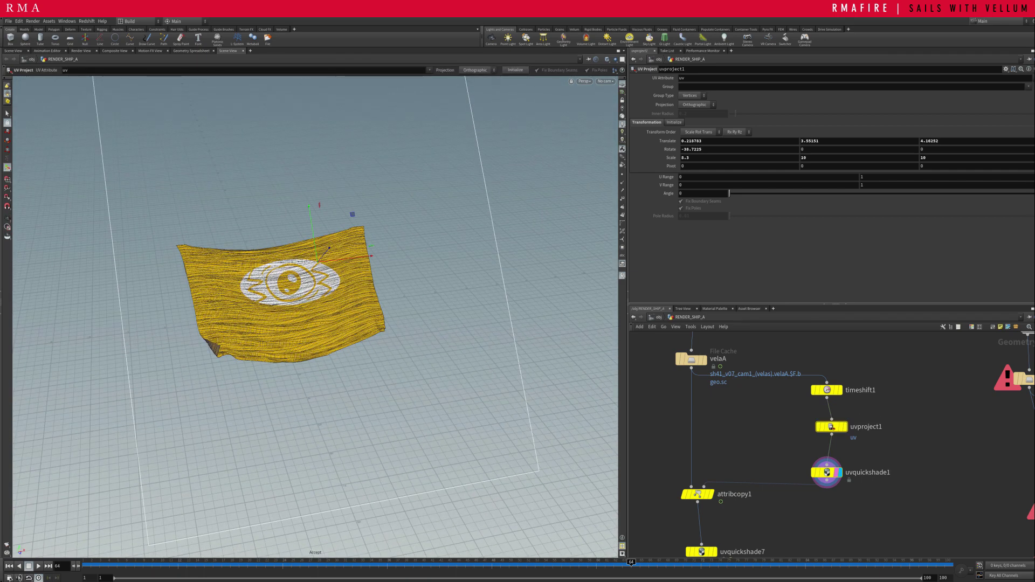
pyautogui.scroll(-3, 394, 281)
pyautogui.moveTo(342, 267)
pyautogui.mouseDown()
pyautogui.moveTo(352, 272)
pyautogui.moveTo(327, 279)
pyautogui.moveTo(363, 296)
pyautogui.moveTo(355, 303)
pyautogui.moveTo(340, 281)
pyautogui.mouseUp()
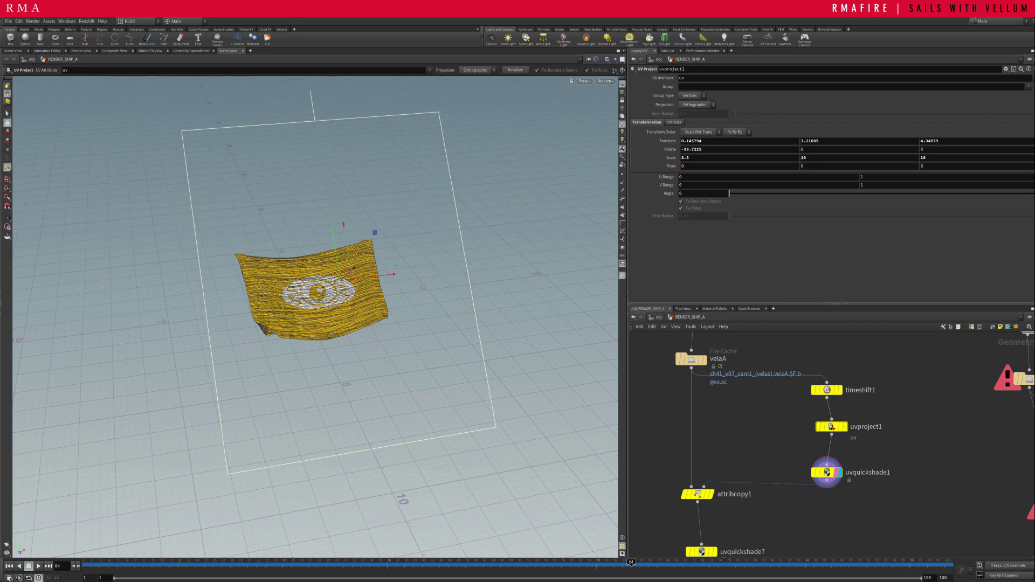
# Select attribcopy1 and display its output to check the sail carrying the copied uv attribute
pyautogui.click(765, 436)
pyautogui.moveTo(765, 436); pyautogui.dragTo(774, 409, button='middle')
pyautogui.moveTo(647, 452); pyautogui.dragTo(757, 498)
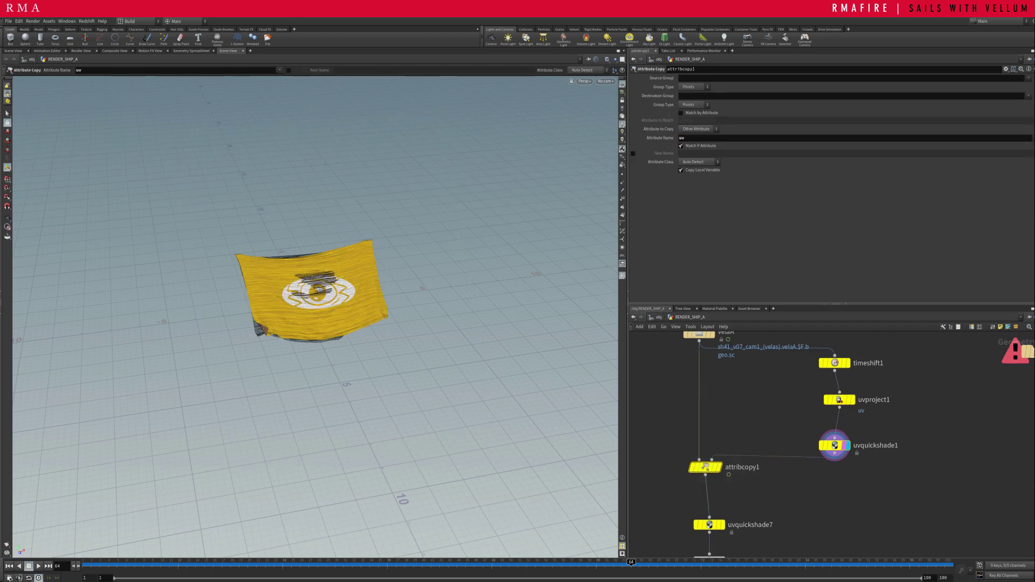
pyautogui.moveTo(705, 467)
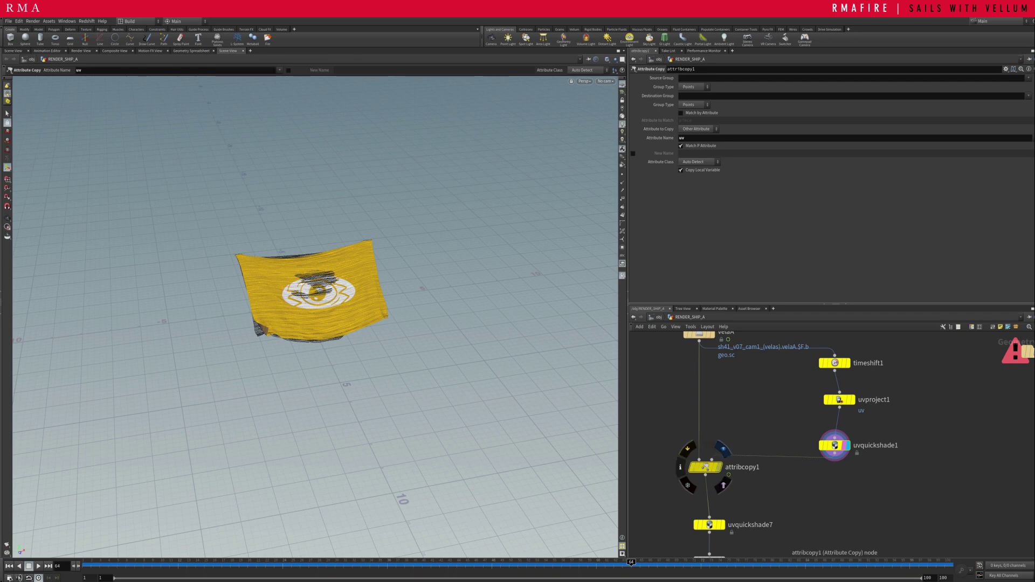
pyautogui.click(723, 449)
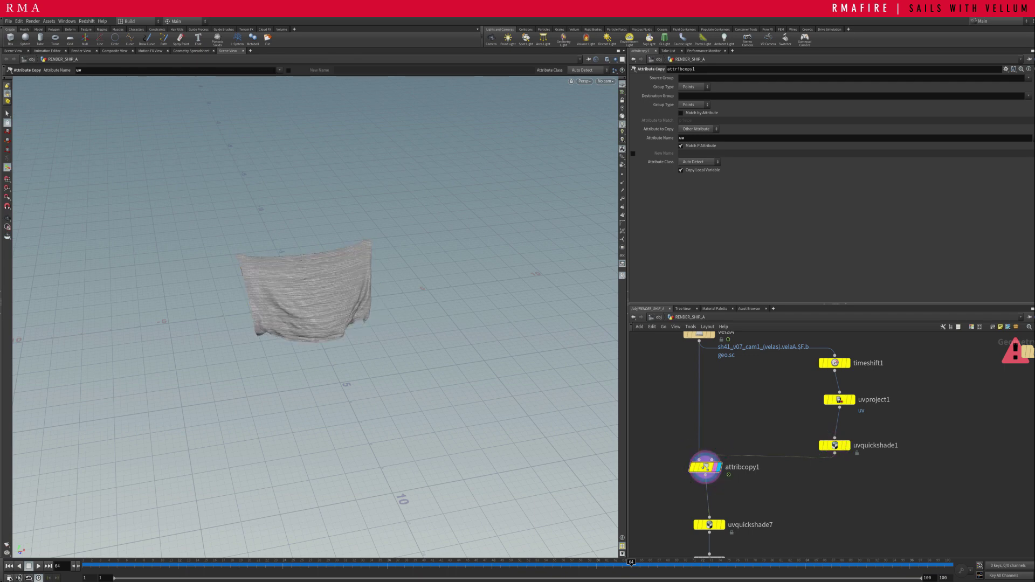
# Move uvquickshade7 closer to attribcopy1 in the network and display its textured output on the sail
pyautogui.moveTo(776, 426); pyautogui.dragTo(775, 464, button='middle')
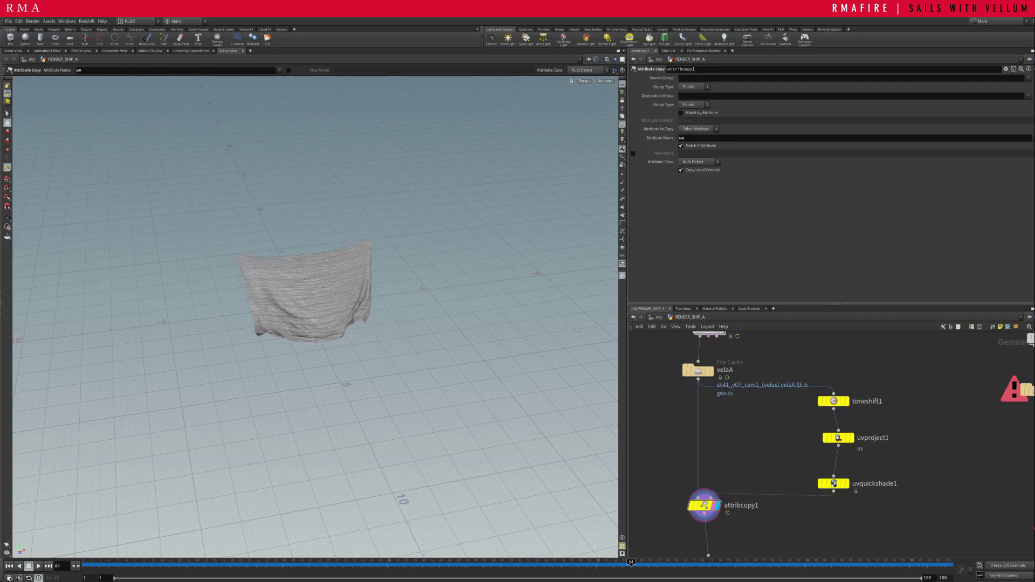
pyautogui.moveTo(704, 505); pyautogui.dragTo(724, 438, button='middle')
pyautogui.moveTo(727, 496); pyautogui.dragTo(724, 480)
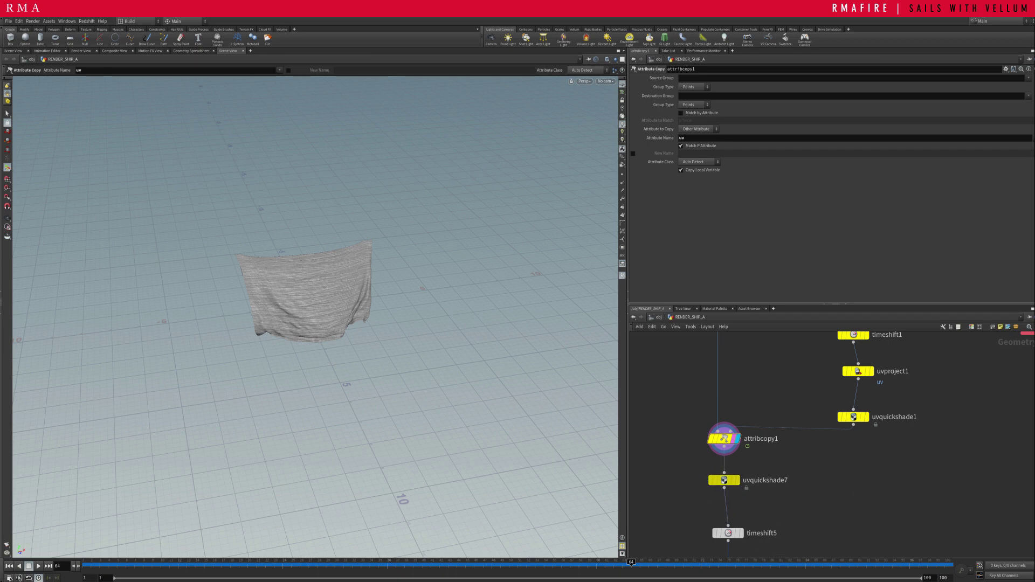
pyautogui.click(740, 463)
pyautogui.click(723, 480)
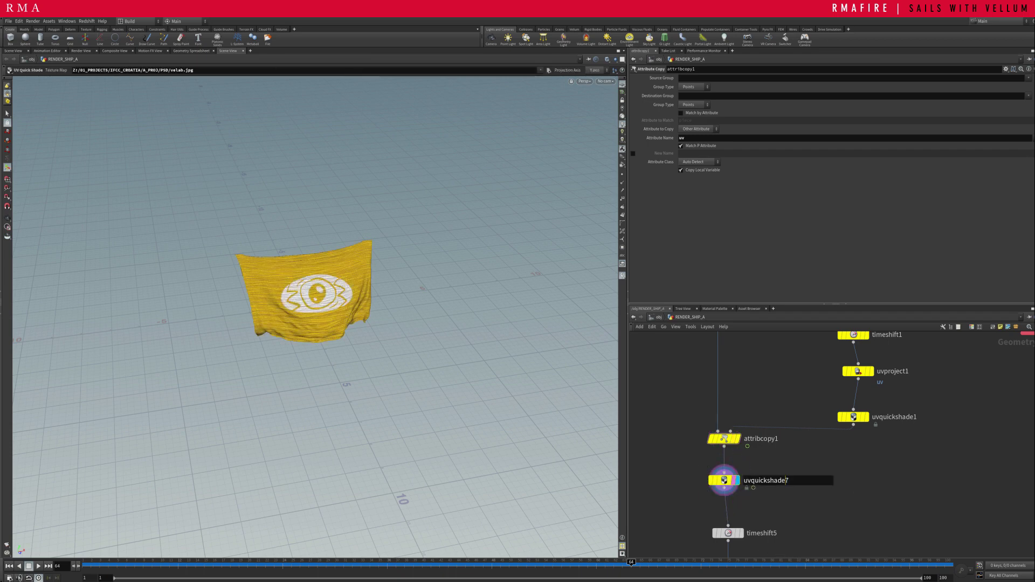
pyautogui.scroll(5, 315, 301)
pyautogui.keyDown('alt'); pyautogui.moveTo(315, 302); pyautogui.dragTo(340, 279); pyautogui.keyUp('alt')
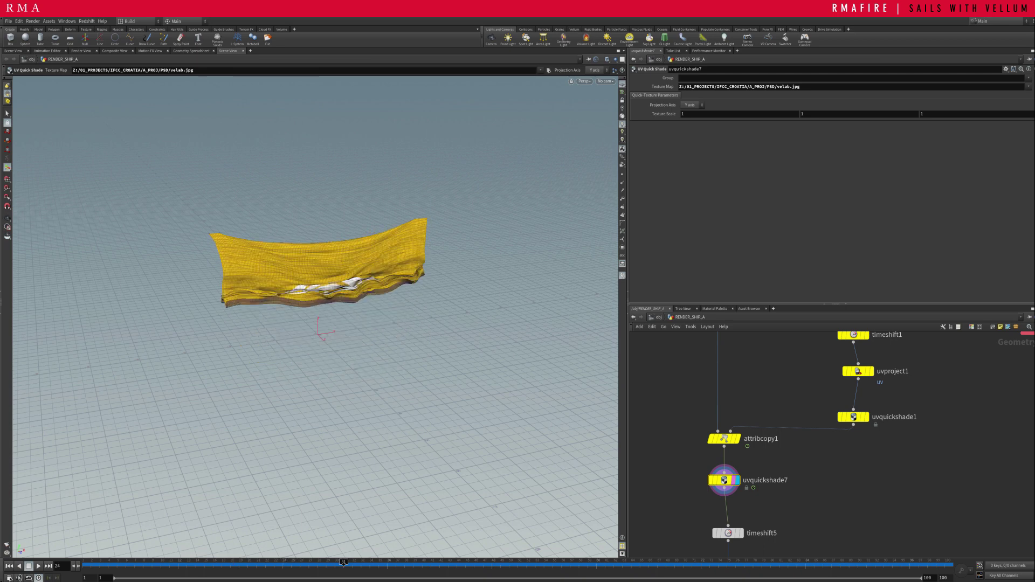
# Examine the sail branches down to their merge, and inspect the textured sail at several frames and from different angles
pyautogui.moveTo(817, 553); pyautogui.dragTo(769, 418, button='middle')
pyautogui.scroll(-5, 799, 412)
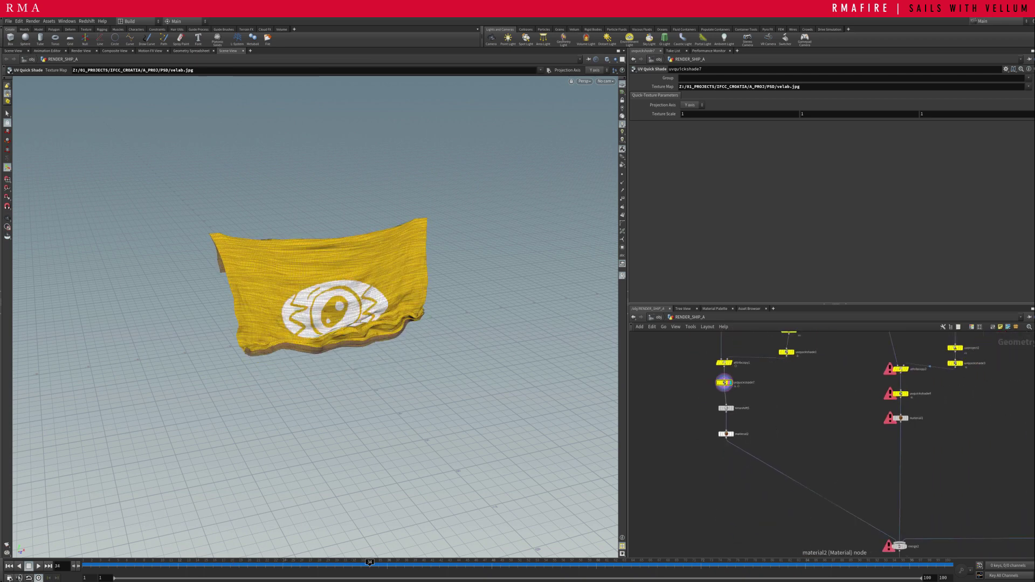
pyautogui.moveTo(845, 419); pyautogui.dragTo(726, 461, button='middle')
pyautogui.scroll(-5, 726, 461)
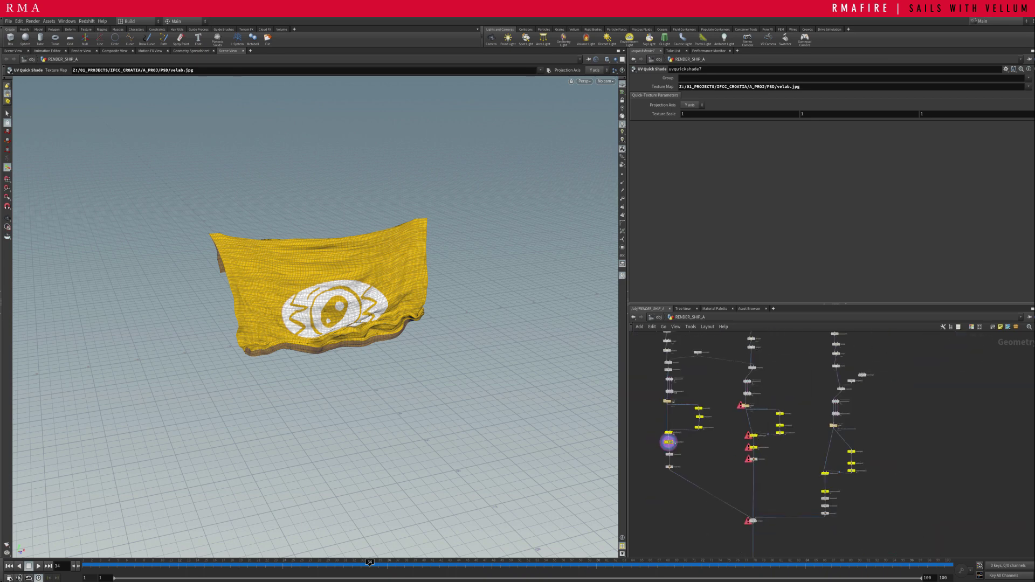
pyautogui.moveTo(819, 518); pyautogui.dragTo(856, 505, button='middle')
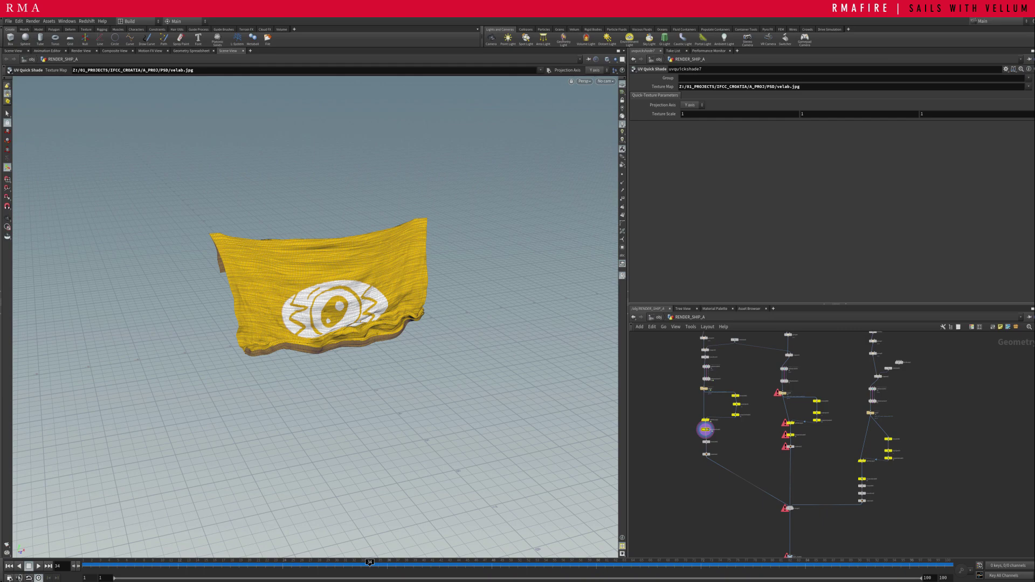
pyautogui.keyDown('alt'); pyautogui.moveTo(312, 301); pyautogui.dragTo(388, 302, button='right'); pyautogui.keyUp('alt')
pyautogui.keyDown('alt'); pyautogui.moveTo(323, 323); pyautogui.dragTo(382, 271); pyautogui.keyUp('alt')
pyautogui.keyDown('alt'); pyautogui.moveTo(383, 270); pyautogui.dragTo(353, 296, button='middle'); pyautogui.keyUp('alt')
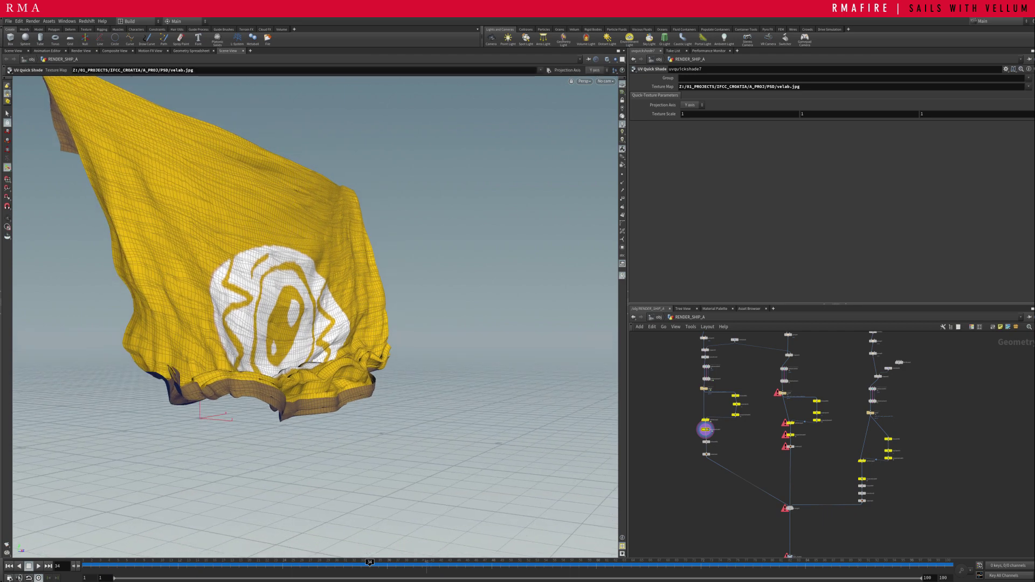
pyautogui.moveTo(369, 564); pyautogui.dragTo(265, 565)
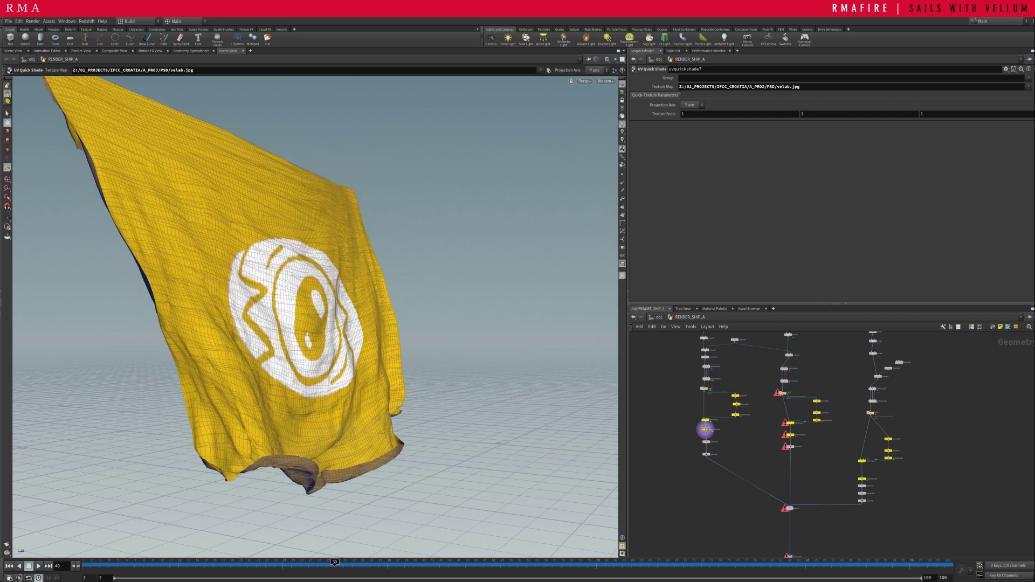
pyautogui.keyDown('alt'); pyautogui.moveTo(409, 302); pyautogui.dragTo(208, 285); pyautogui.keyUp('alt')
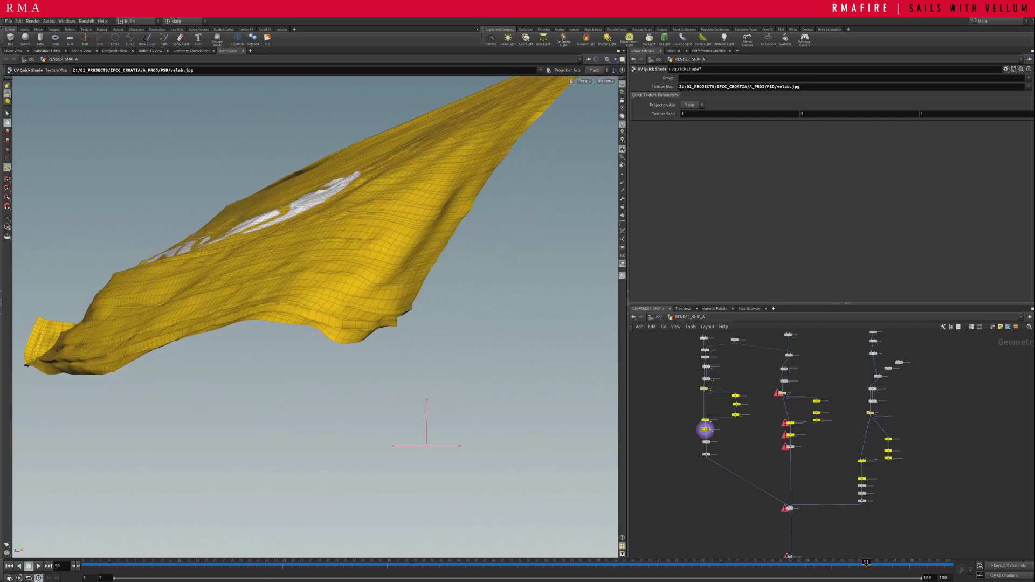
# Insert a Subdivide node between uvquickshade7 and timeshift5 and display its output
pyautogui.scroll(6, 684, 451)
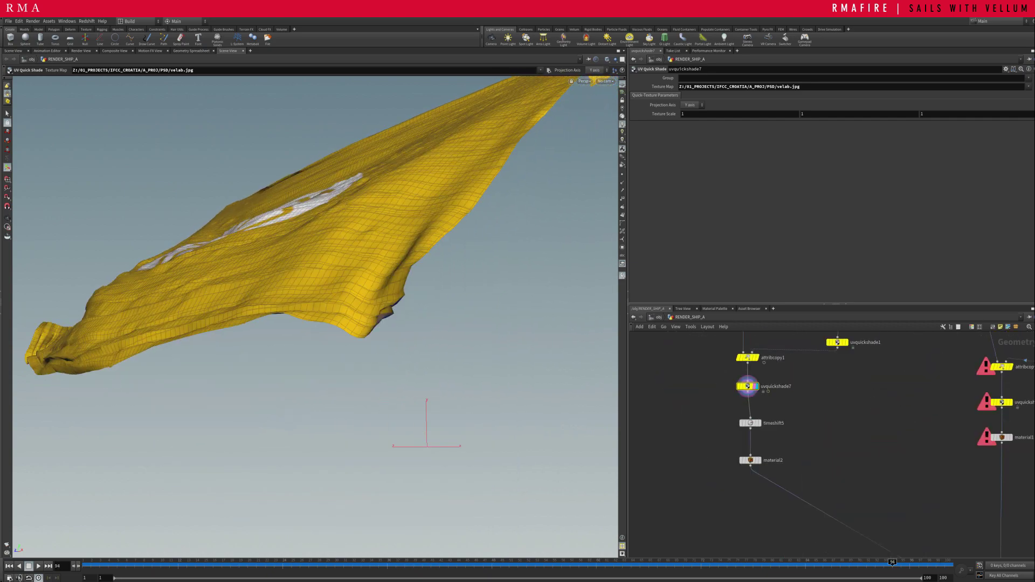
pyautogui.scroll(3, 769, 432)
pyautogui.press('Tab')
pyautogui.write('subd')
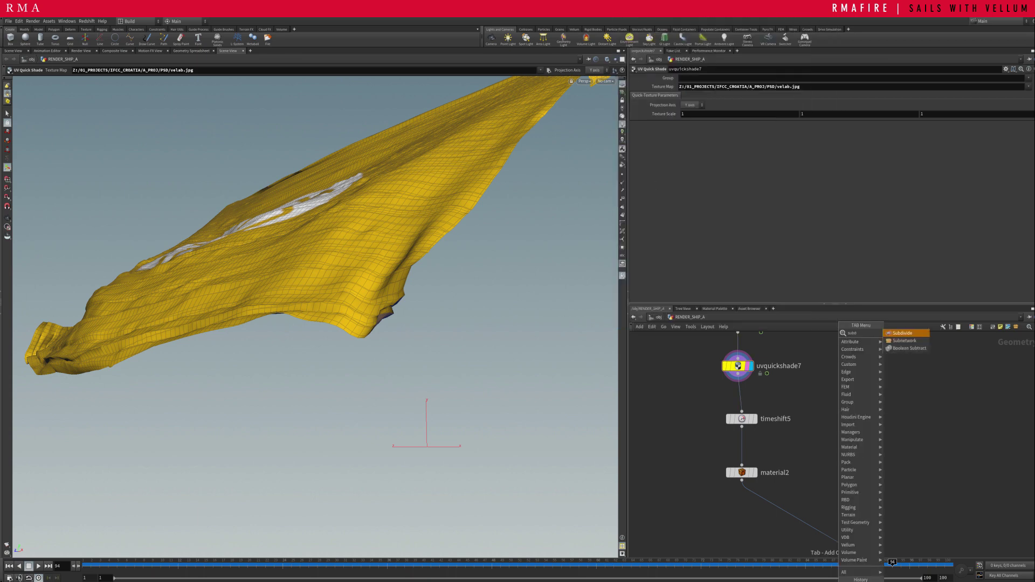
pyautogui.press('Return')
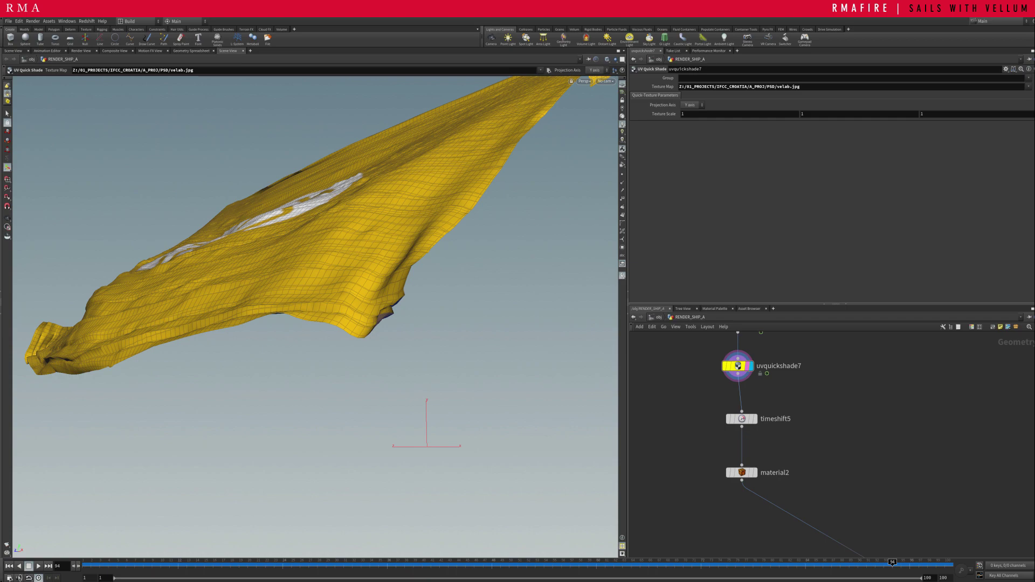
pyautogui.click(741, 390)
pyautogui.click(755, 398)
# Scrub through the animation and examine the subdivided sail's folds from the side and the front
pyautogui.keyDown('alt'); pyautogui.moveTo(324, 248); pyautogui.dragTo(324, 275); pyautogui.keyUp('alt')
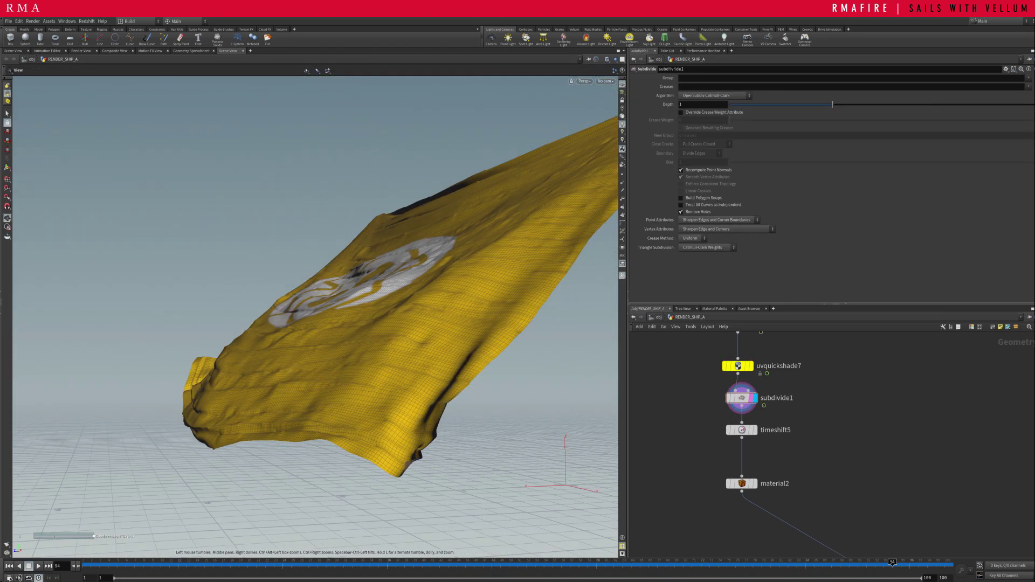
pyautogui.moveTo(437, 564); pyautogui.dragTo(640, 564)
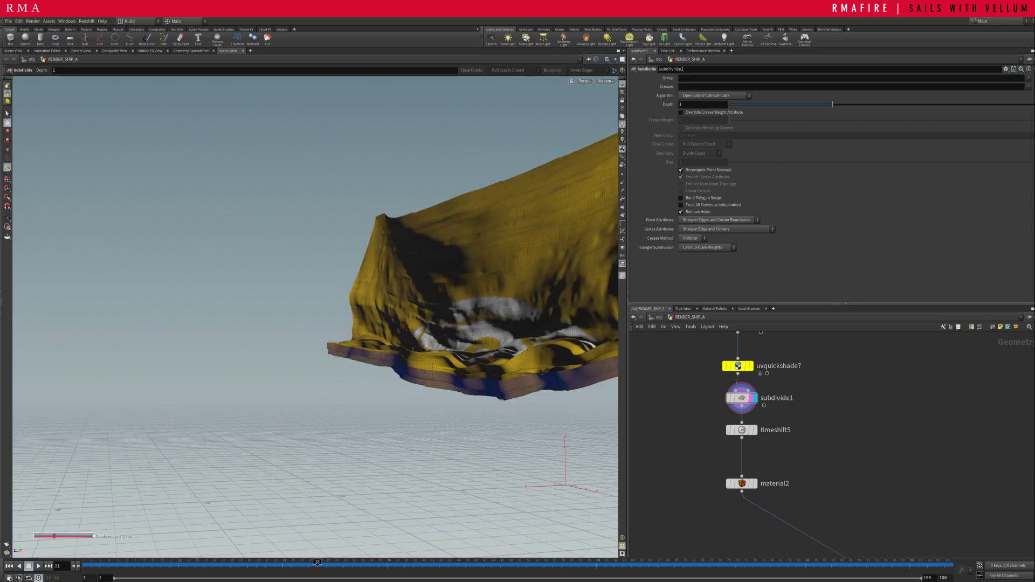
pyautogui.press('Escape')
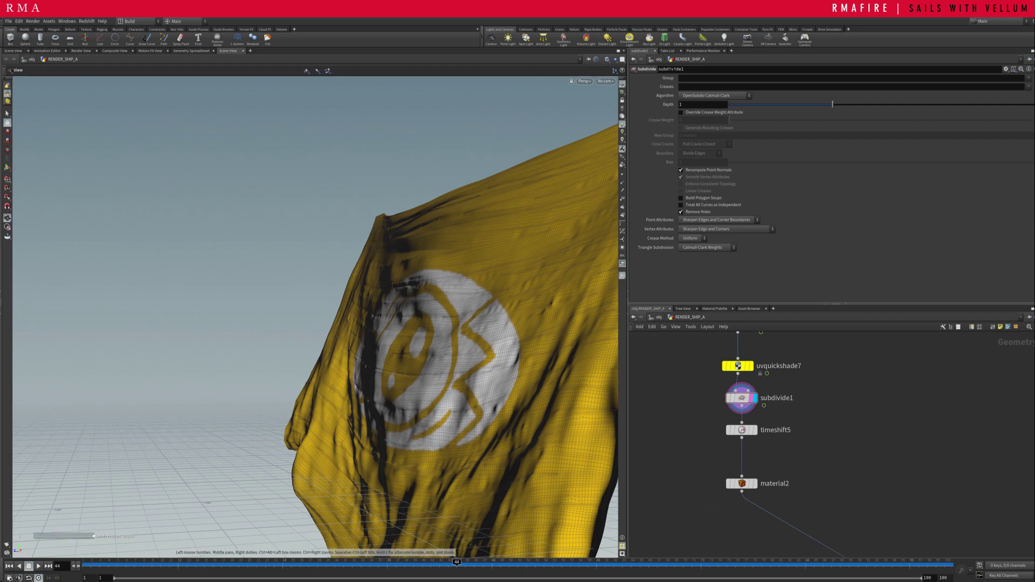
pyautogui.moveTo(302, 280); pyautogui.dragTo(454, 347)
pyautogui.keyDown('alt'); pyautogui.moveTo(453, 348); pyautogui.dragTo(448, 310, button='middle'); pyautogui.keyUp('alt')
pyautogui.keyDown('alt'); pyautogui.moveTo(448, 310); pyautogui.dragTo(448, 335); pyautogui.keyUp('alt')
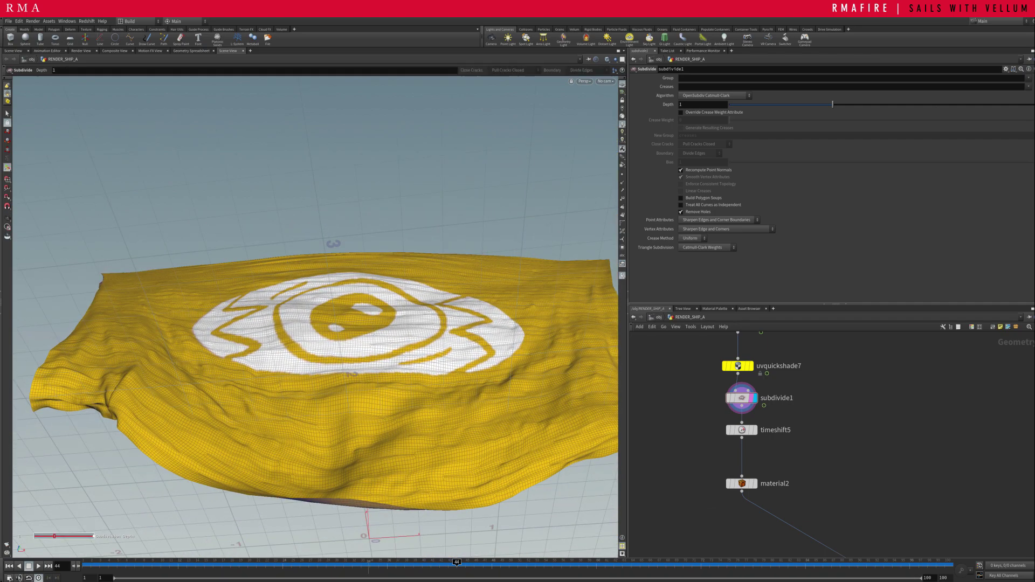
pyautogui.moveTo(369, 565); pyautogui.dragTo(187, 564)
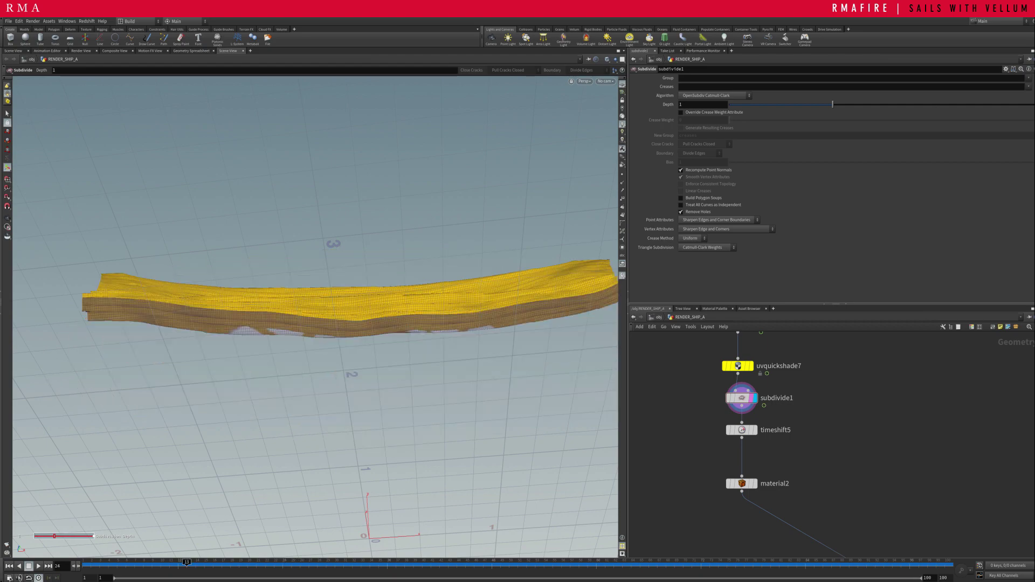
pyautogui.press('Up')
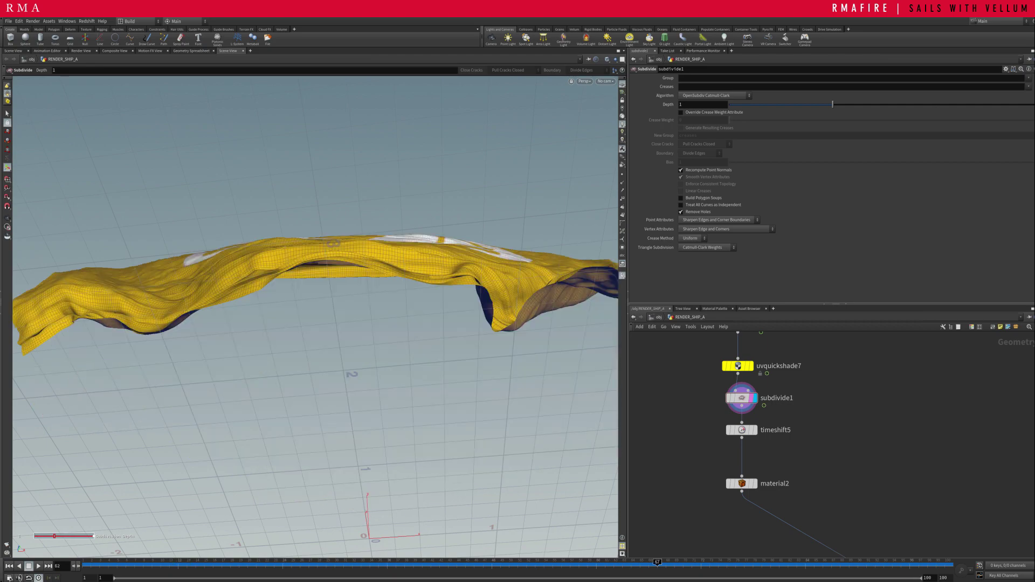
# Go to frame 44 and inspect the subdivided mesh and wrinkles around the eye emblem up close
pyautogui.moveTo(666, 565); pyautogui.dragTo(457, 565)
pyautogui.keyDown('alt'); pyautogui.moveTo(371, 344); pyautogui.dragTo(356, 358, button='middle'); pyautogui.keyUp('alt')
pyautogui.keyDown('alt'); pyautogui.moveTo(356, 358); pyautogui.dragTo(353, 383); pyautogui.keyUp('alt')
pyautogui.keyDown('alt'); pyautogui.moveTo(353, 384); pyautogui.dragTo(396, 388, button='right'); pyautogui.keyUp('alt')
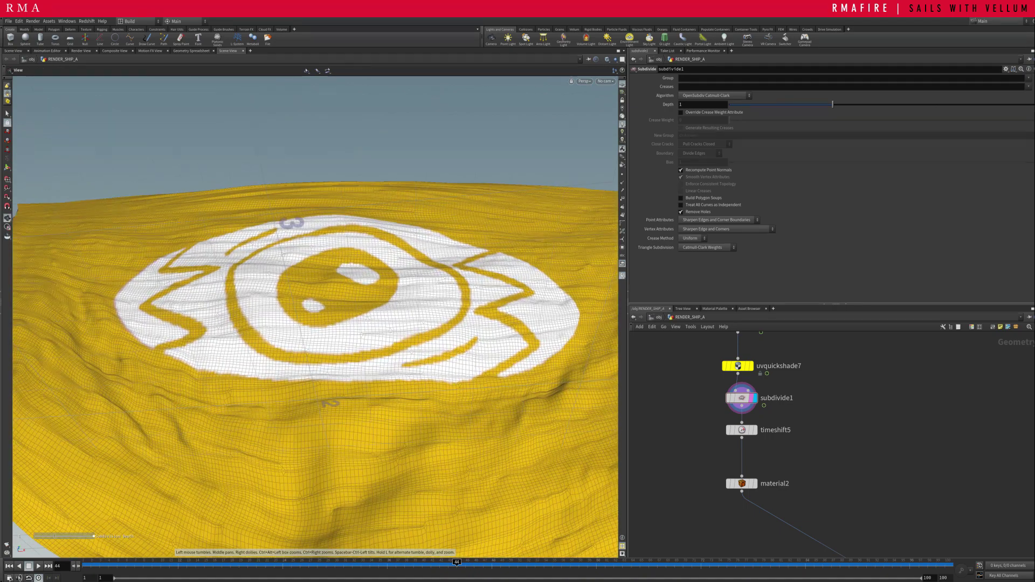
pyautogui.keyDown('alt'); pyautogui.moveTo(396, 388); pyautogui.dragTo(392, 405); pyautogui.keyUp('alt')
pyautogui.keyDown('alt'); pyautogui.moveTo(392, 404); pyautogui.dragTo(407, 407, button='right'); pyautogui.keyUp('alt')
pyautogui.keyDown('alt'); pyautogui.moveTo(406, 407); pyautogui.dragTo(438, 373, button='middle'); pyautogui.keyUp('alt')
pyautogui.moveTo(457, 564); pyautogui.dragTo(404, 565)
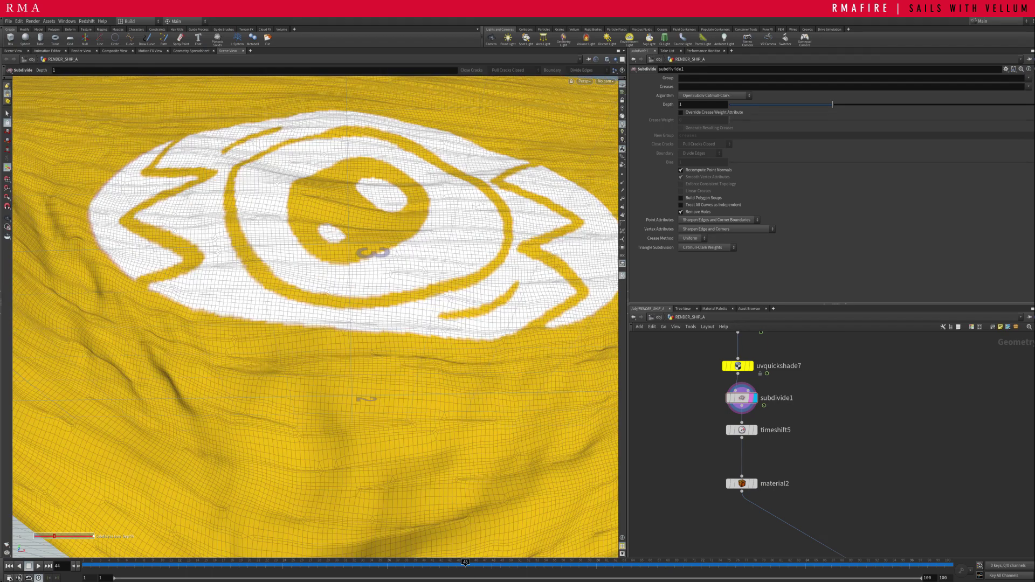
# Review the Redshift tessellation and displacement settings of the RENDER_SHIP_A object, and return to its inner network
pyautogui.press('u')
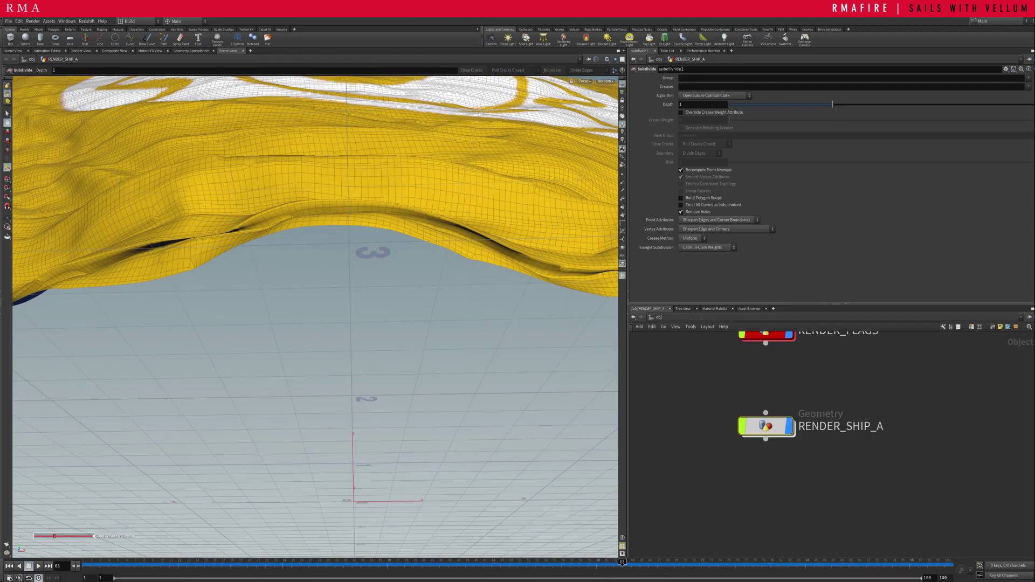
pyautogui.click(698, 78)
pyautogui.click(713, 88)
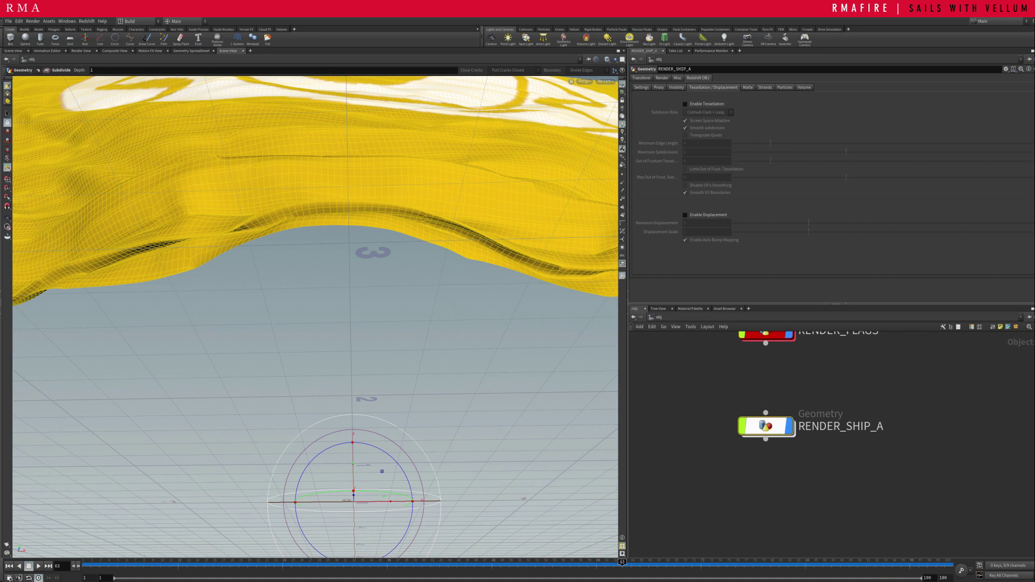
pyautogui.press('i')
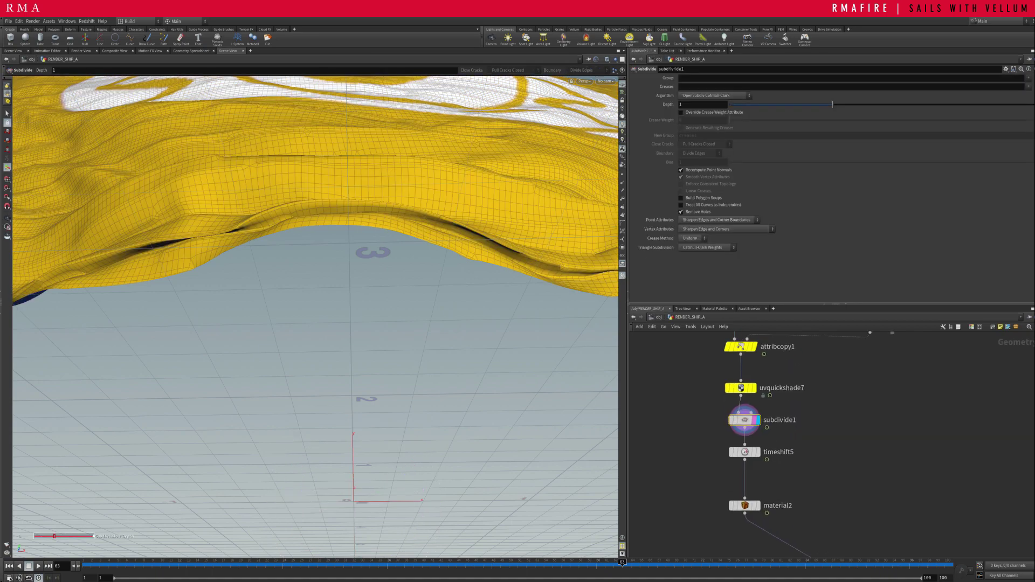